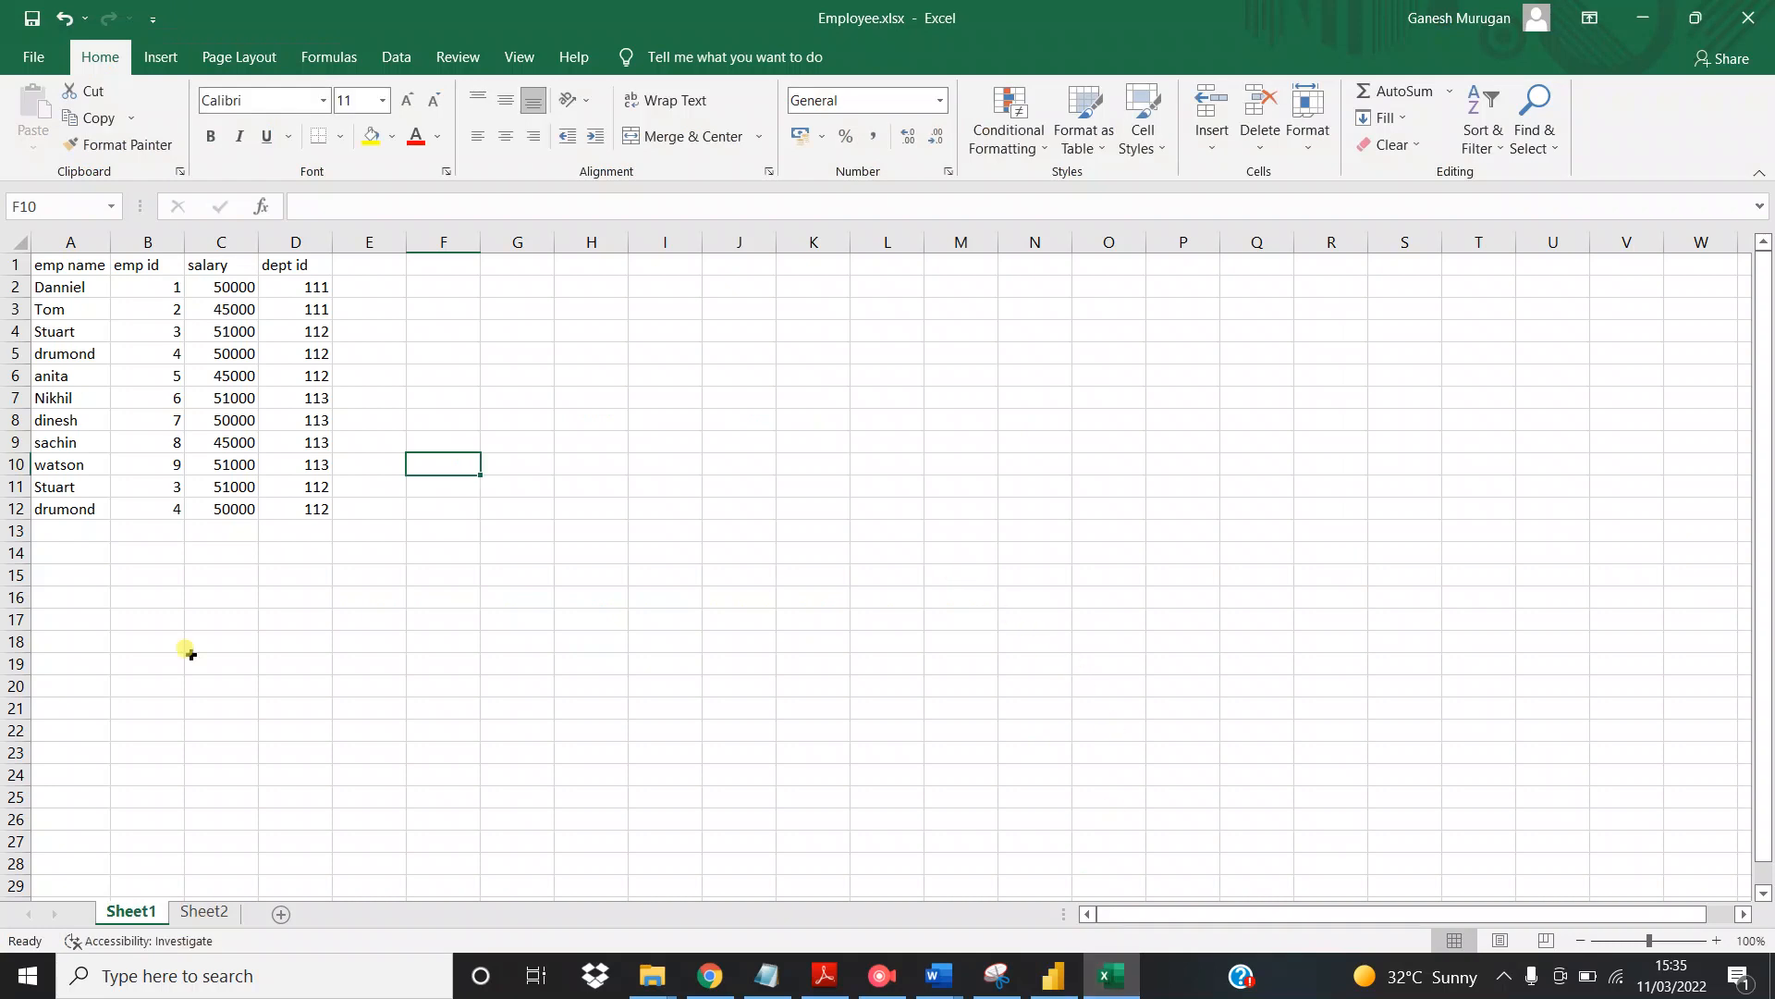
Look over the department list on Sheet2 and the employee list on Sheet1, and switch to Power BI Desktop
click(211, 908)
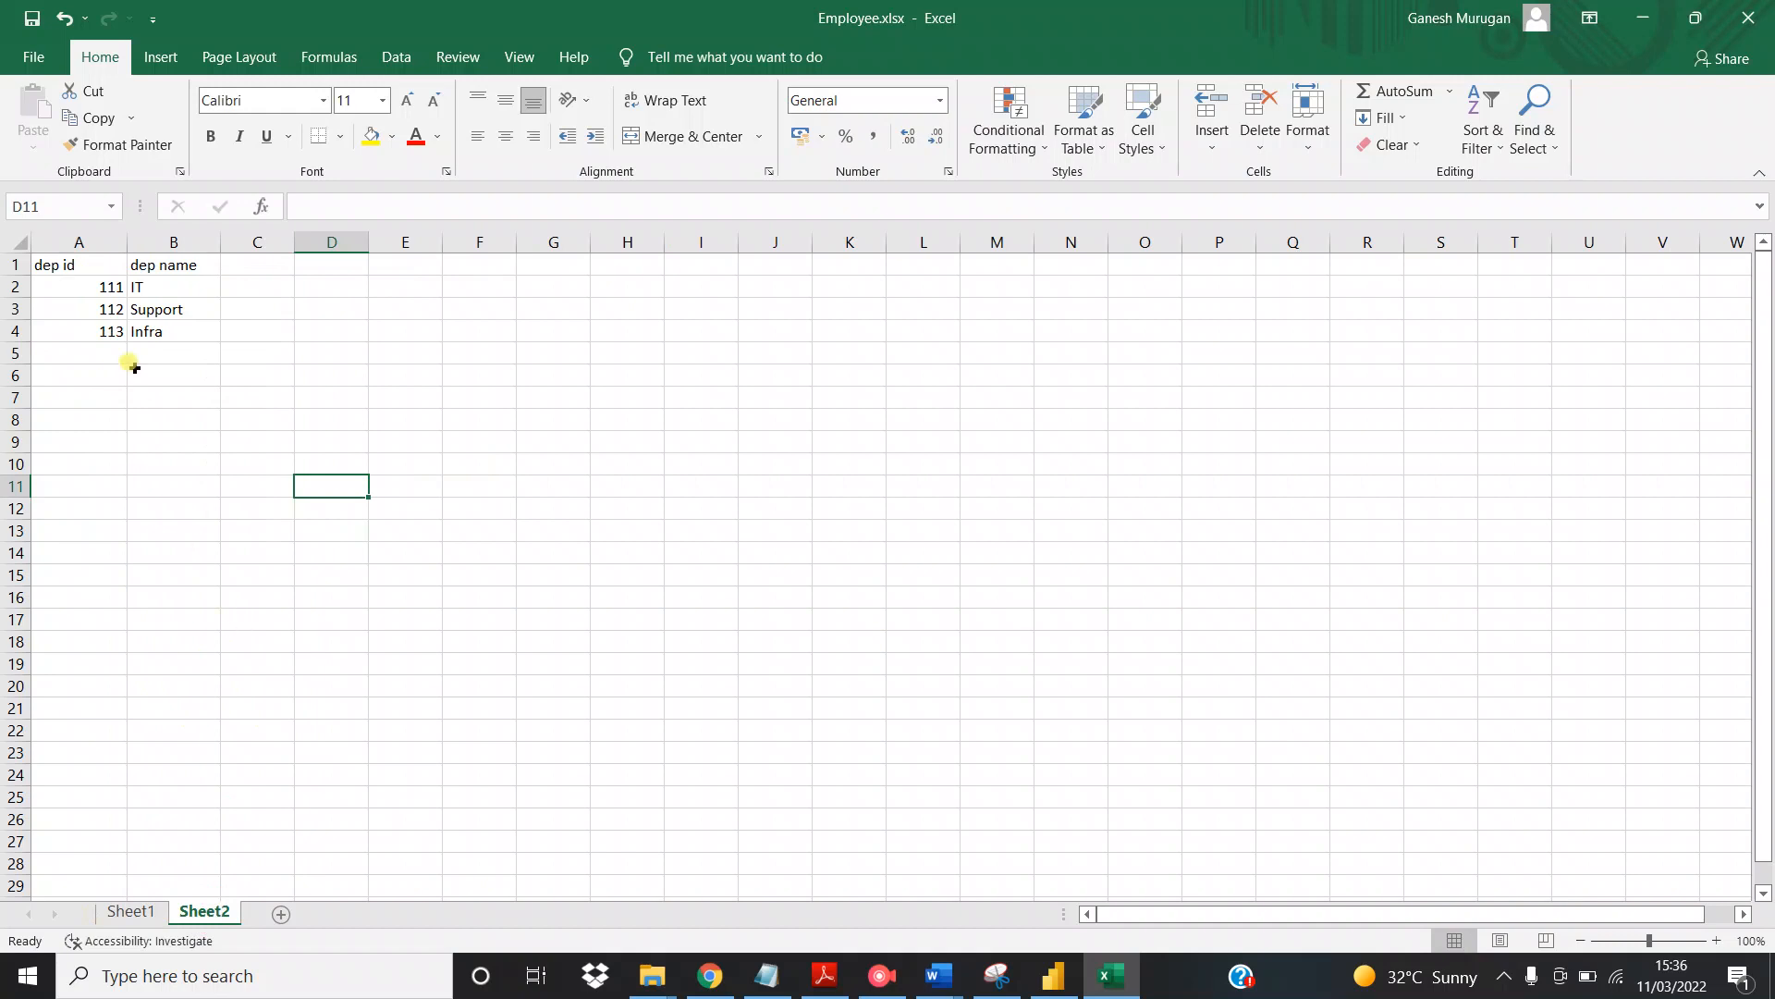
click(150, 915)
mouse_move(1066, 988)
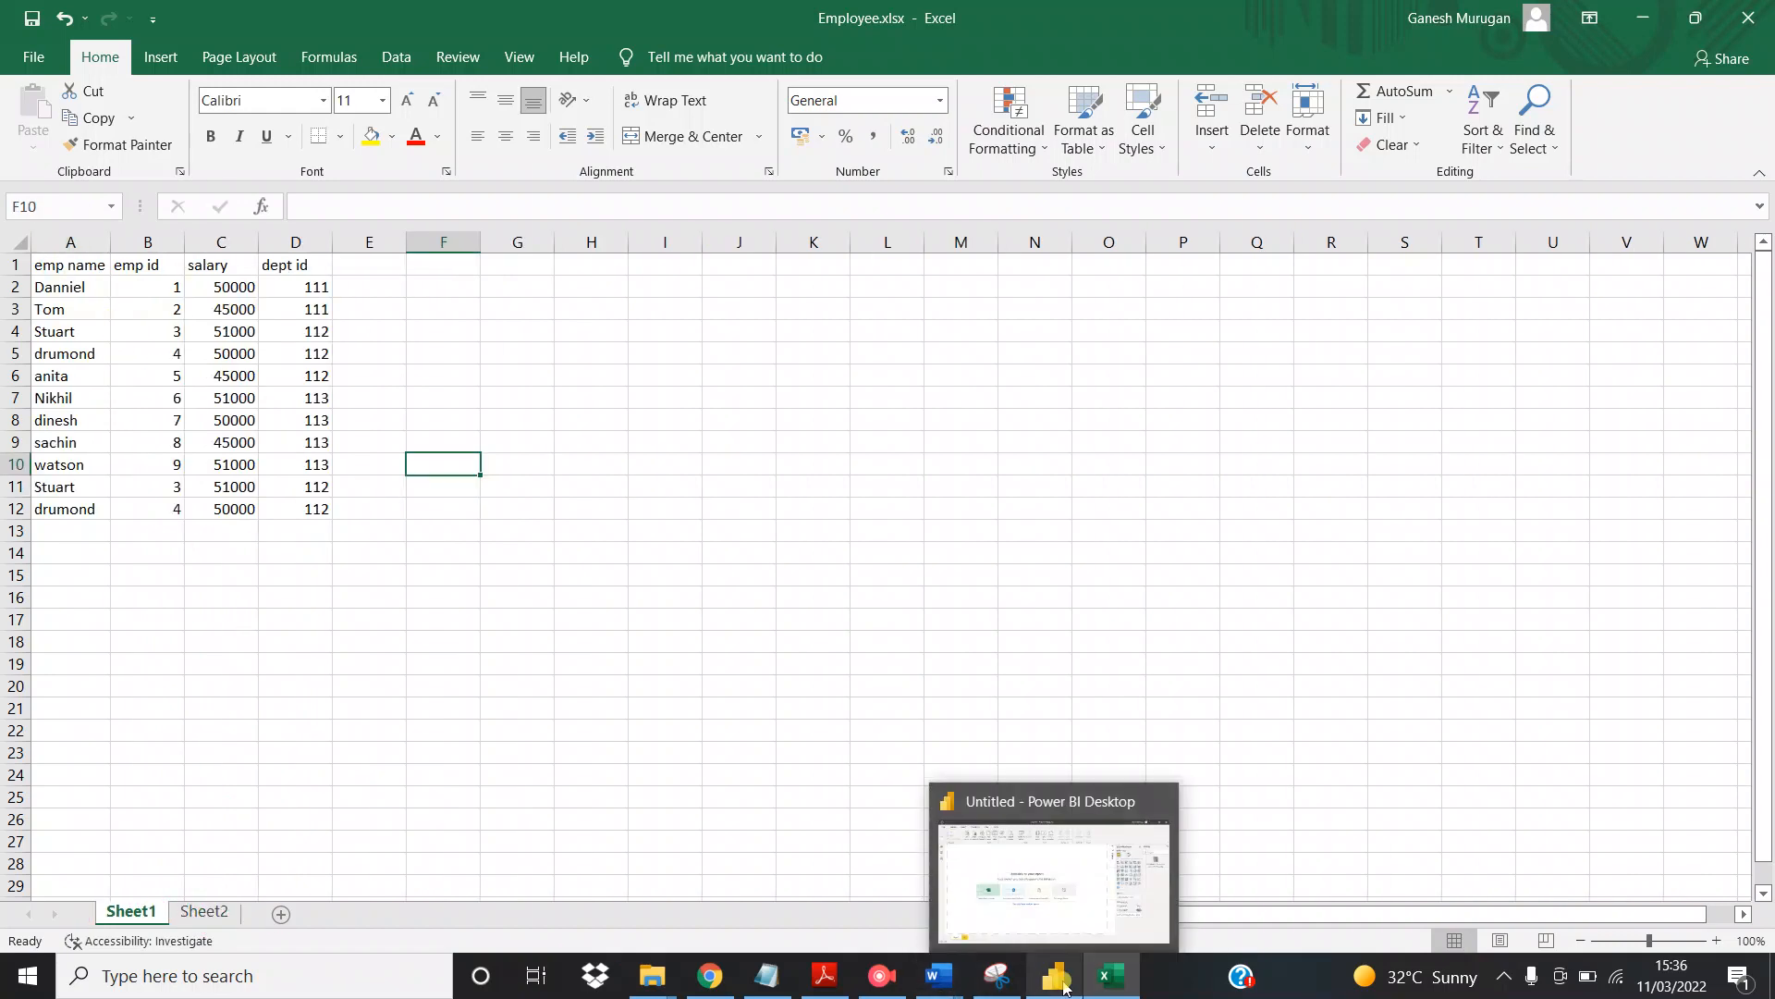
click(1054, 977)
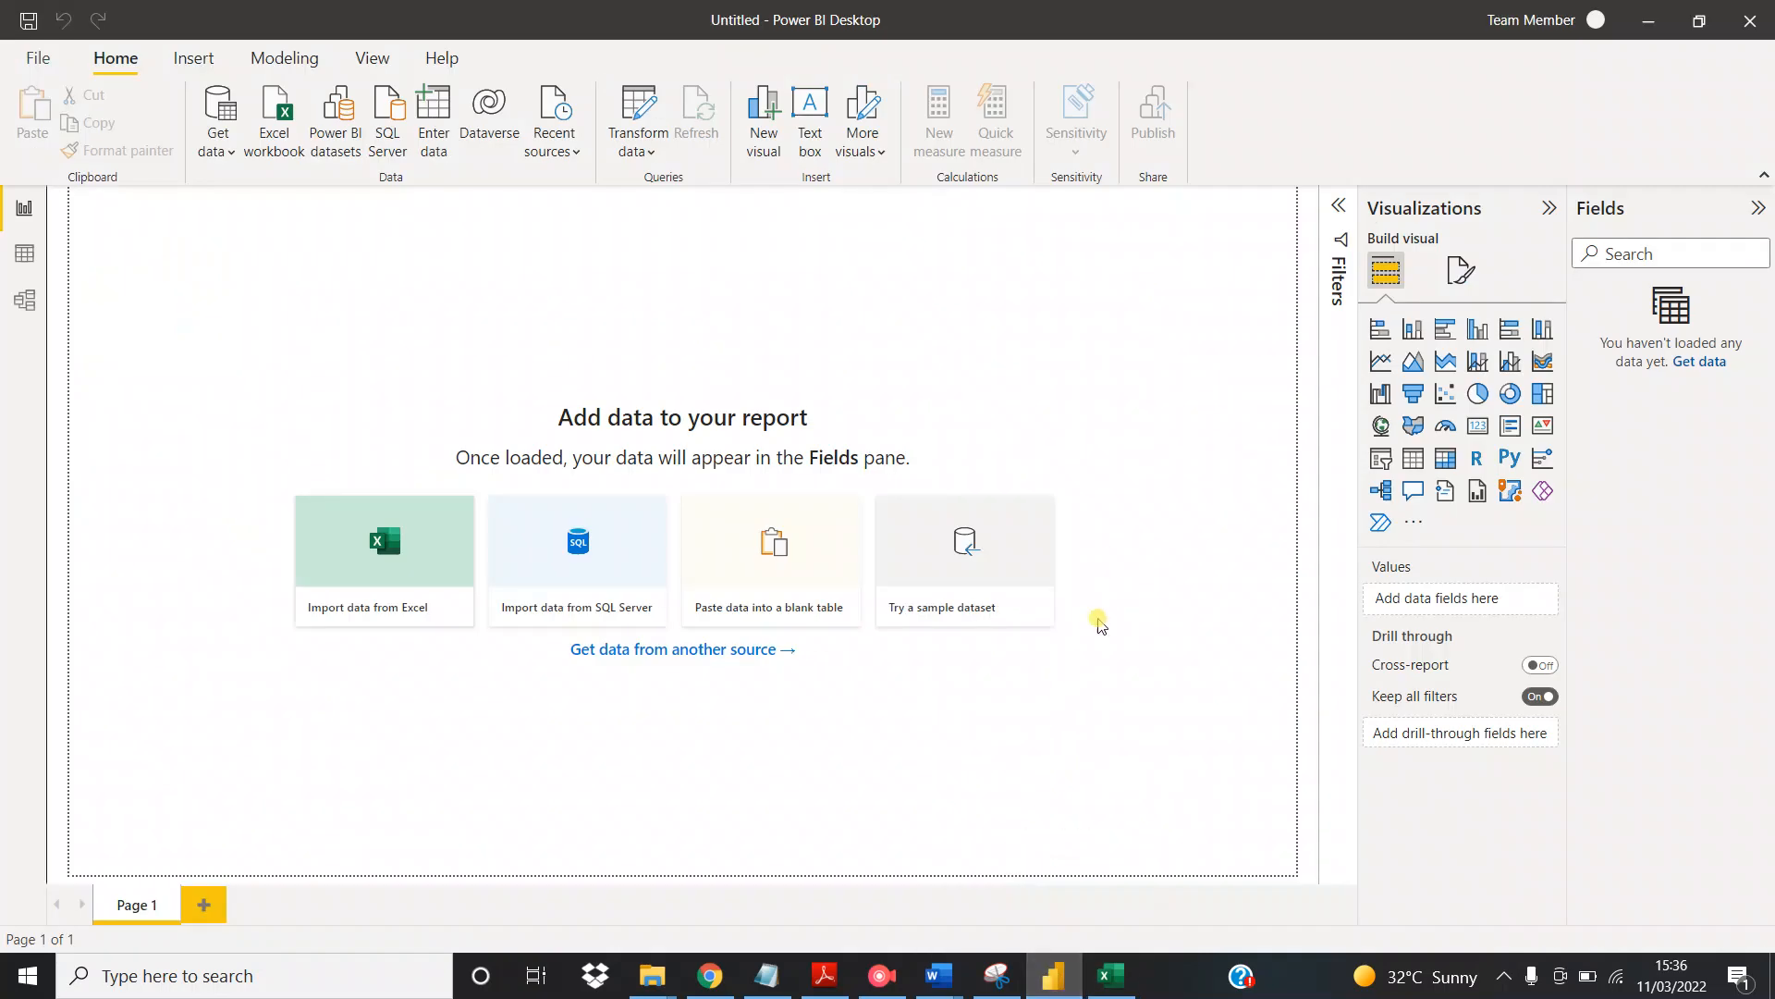
Load Sheet1 and Sheet2 from the Employee.xlsx workbook into the report
click(269, 129)
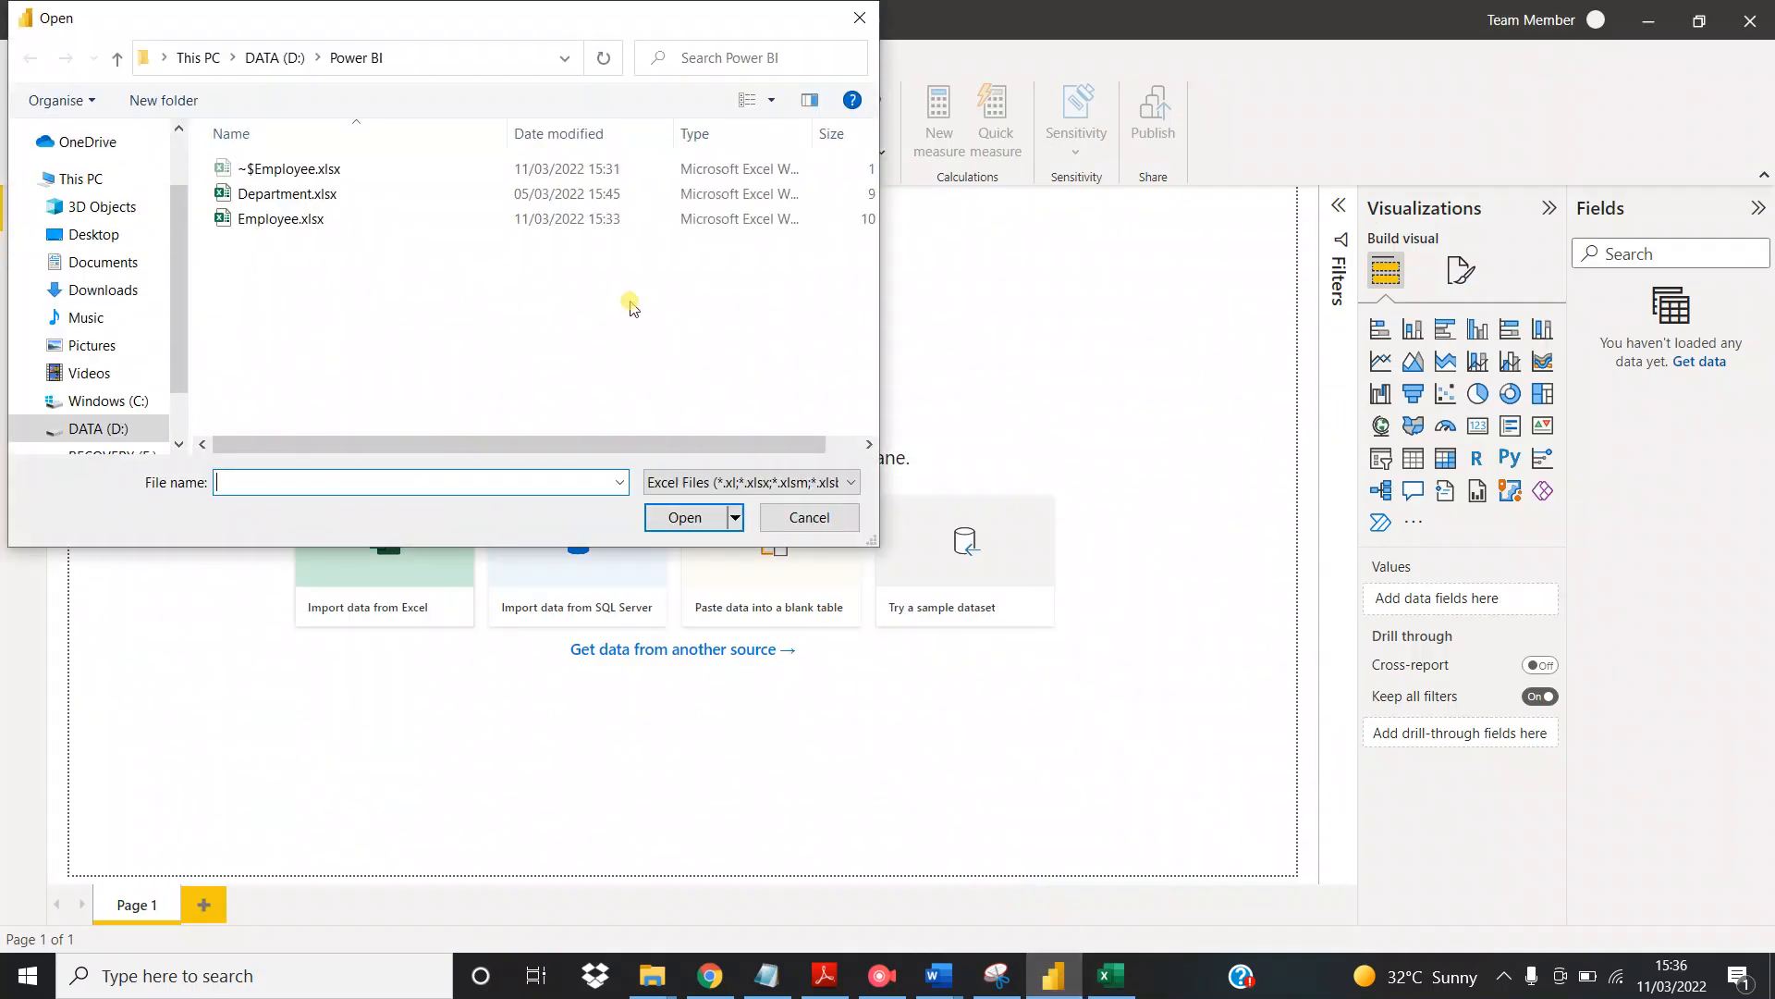
click(282, 219)
click(693, 527)
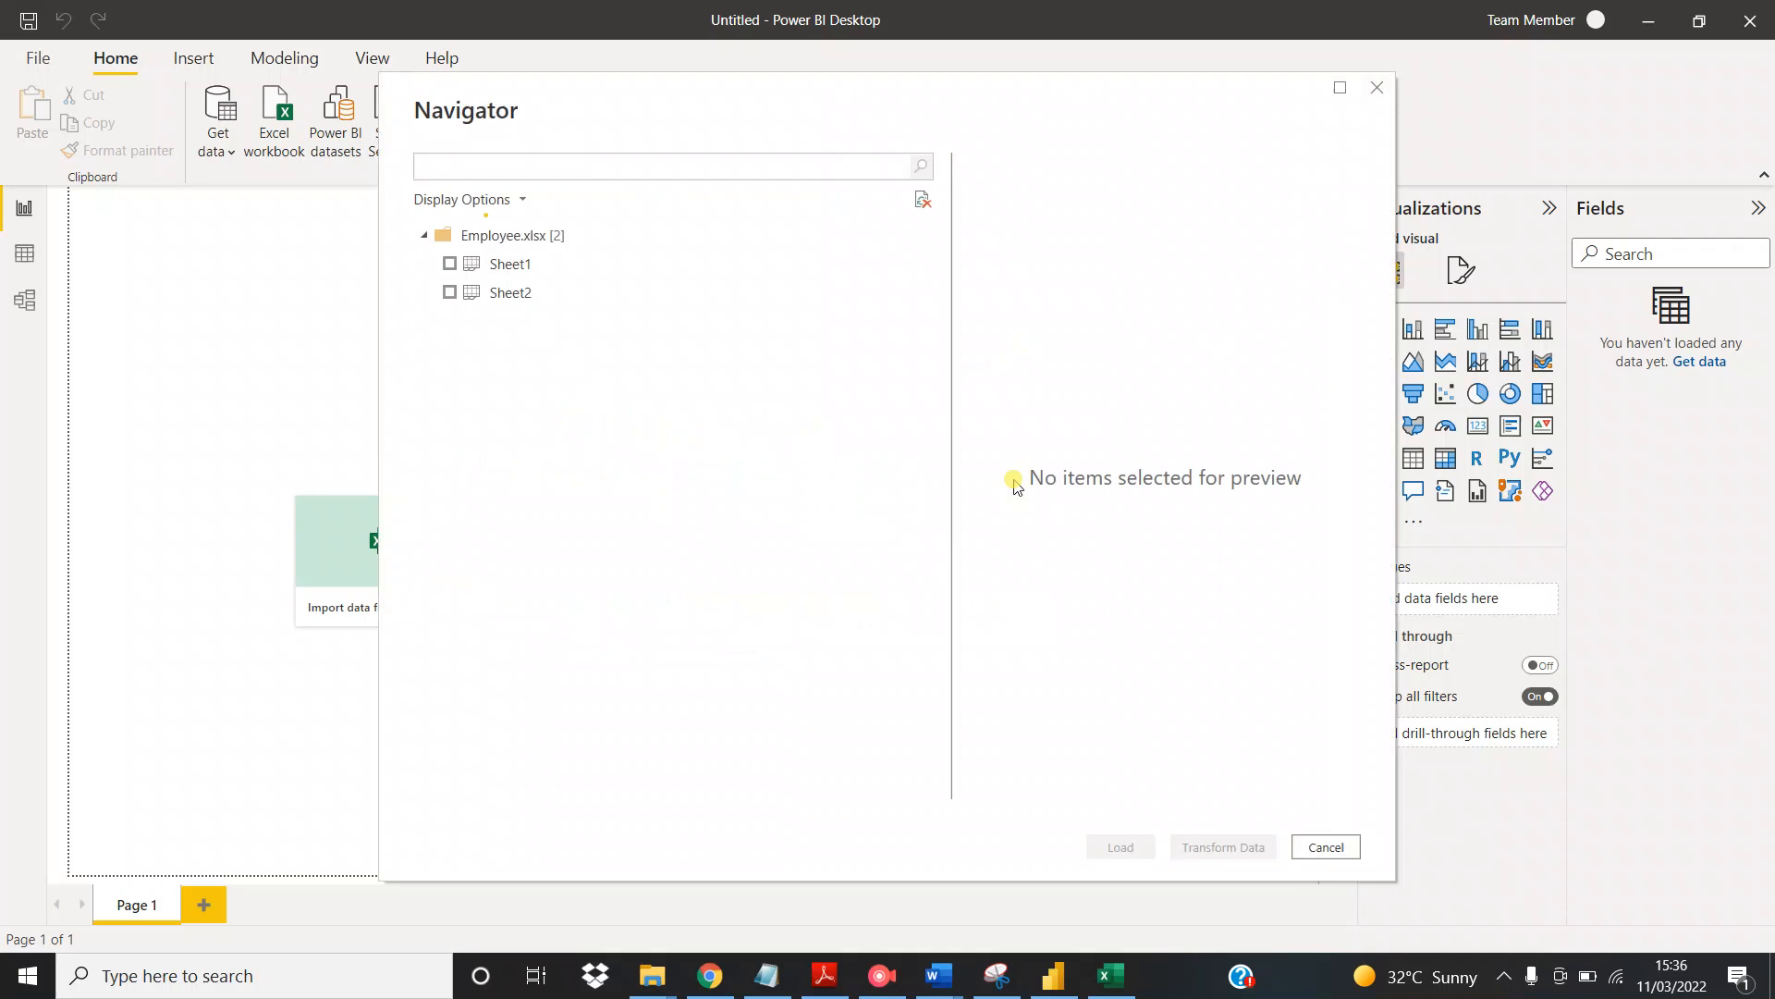
click(450, 264)
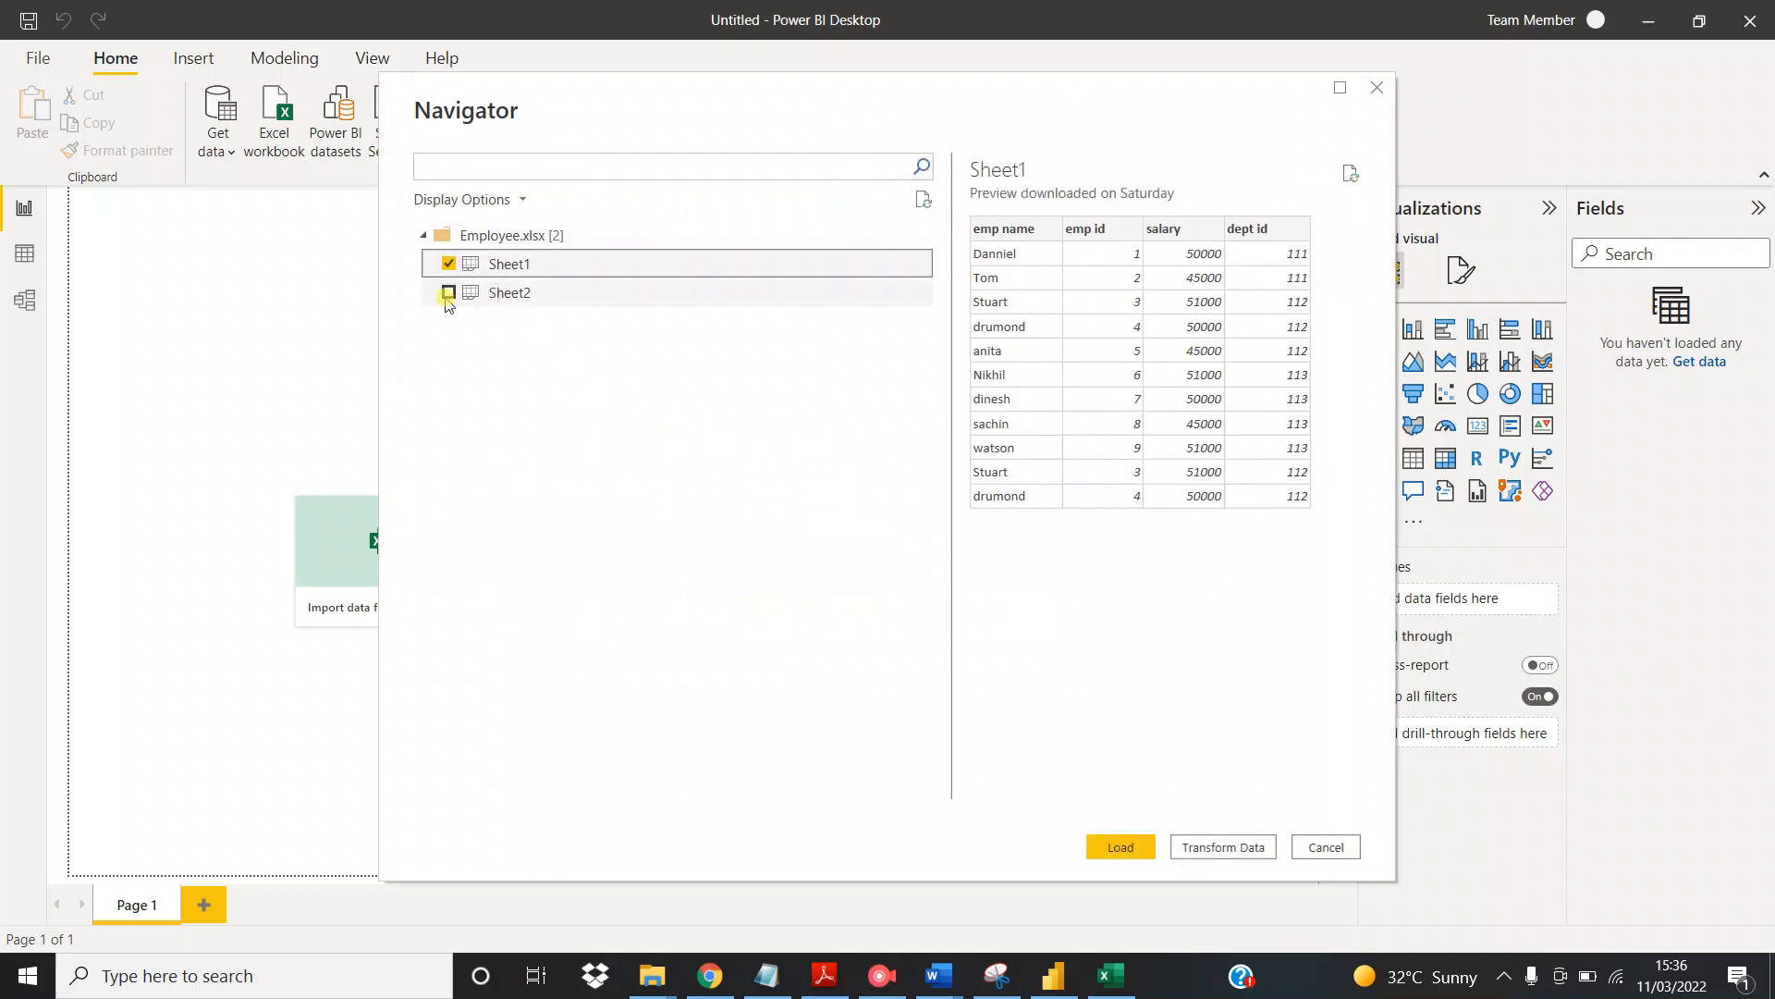
click(448, 293)
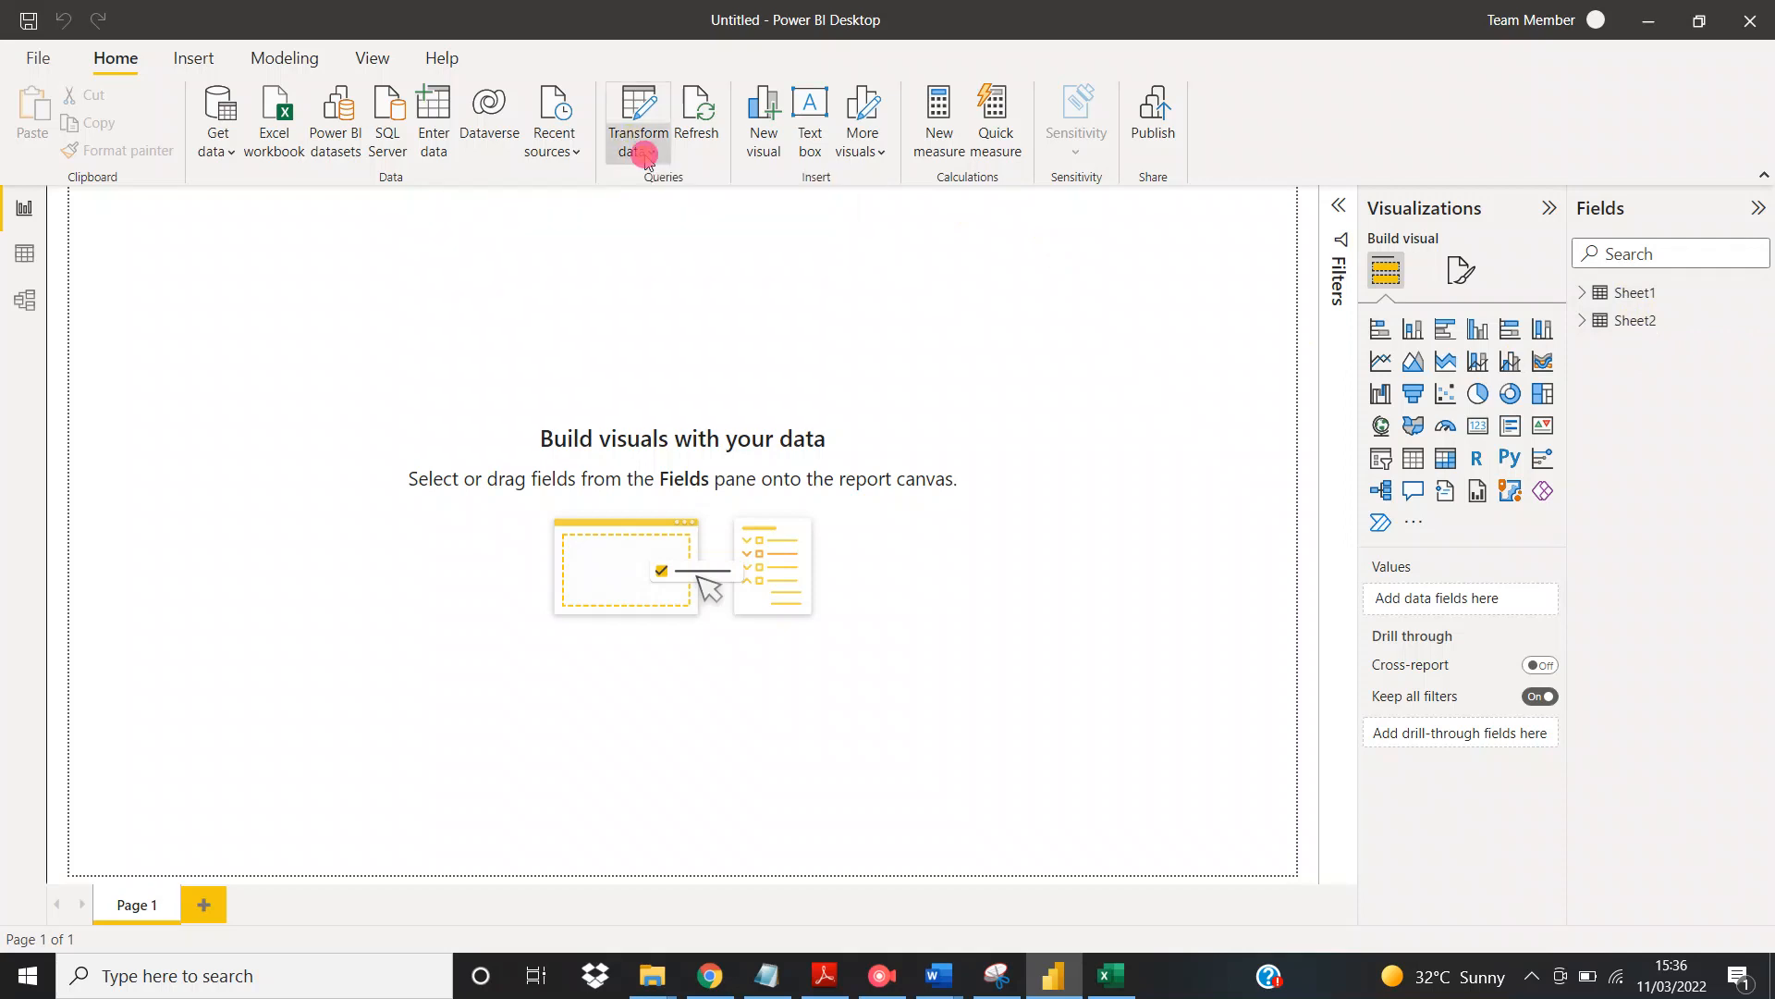
Open the loaded data for transformation in Power Query Editor and expand the formula bar to show the full formula
click(650, 155)
click(682, 189)
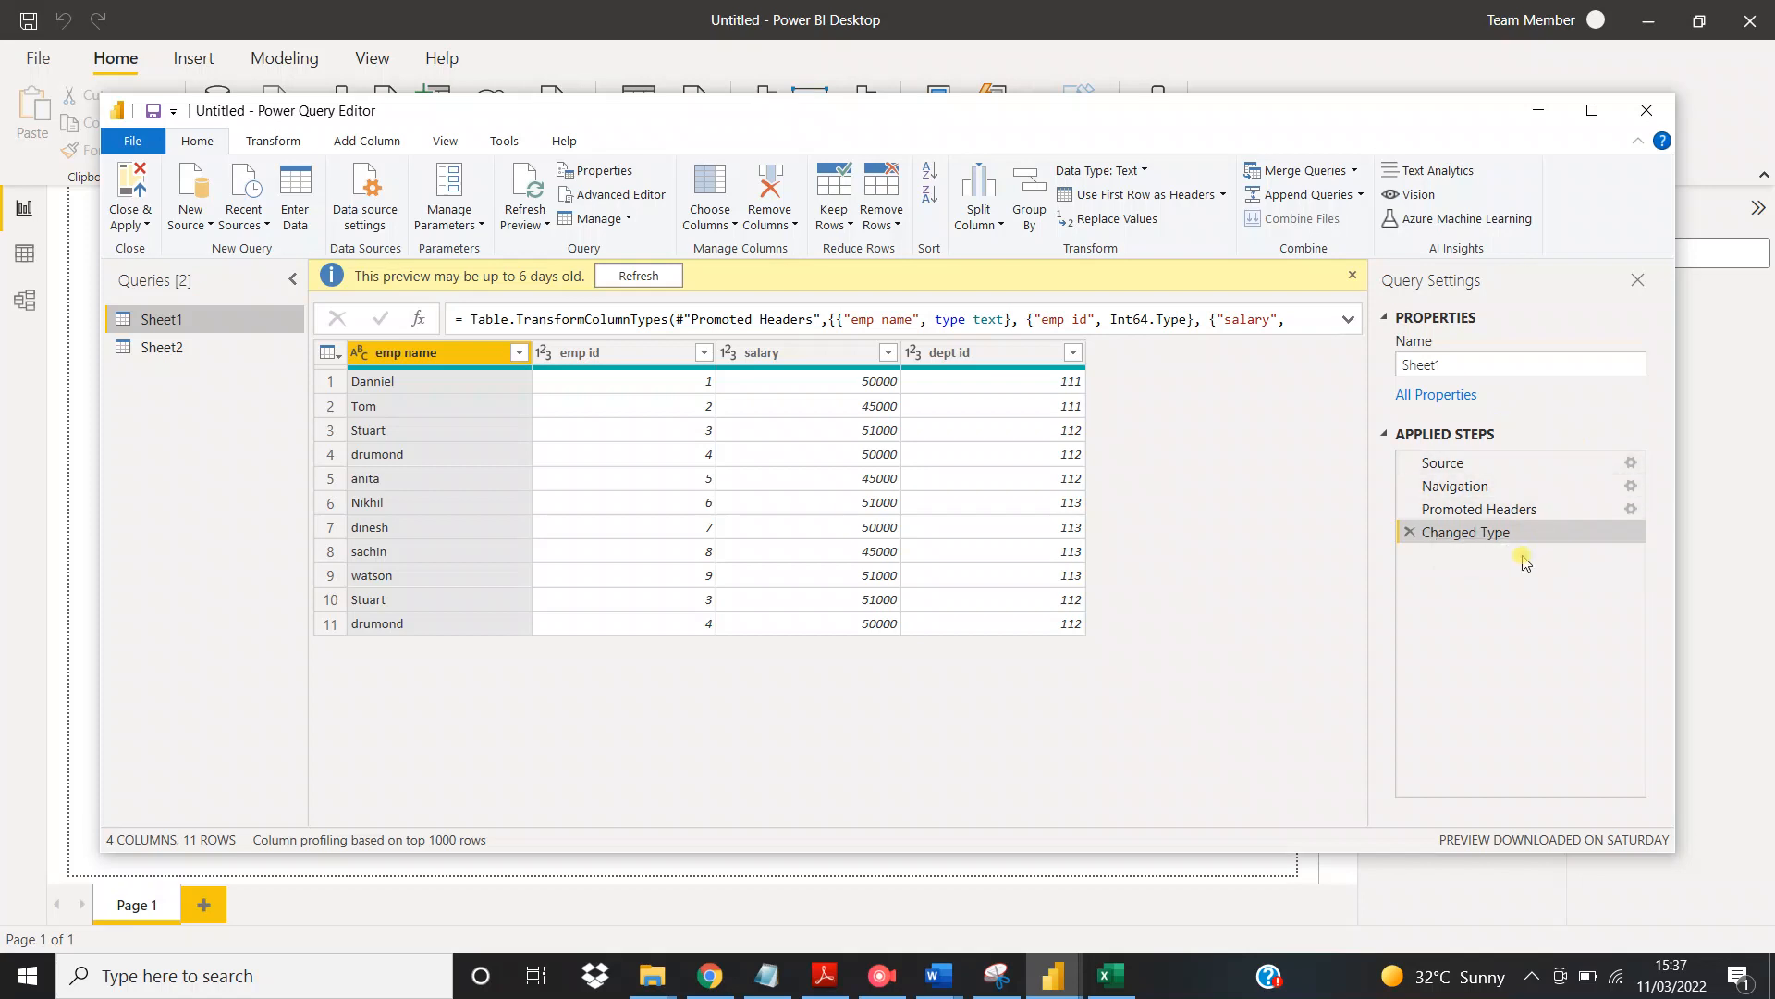
click(1349, 320)
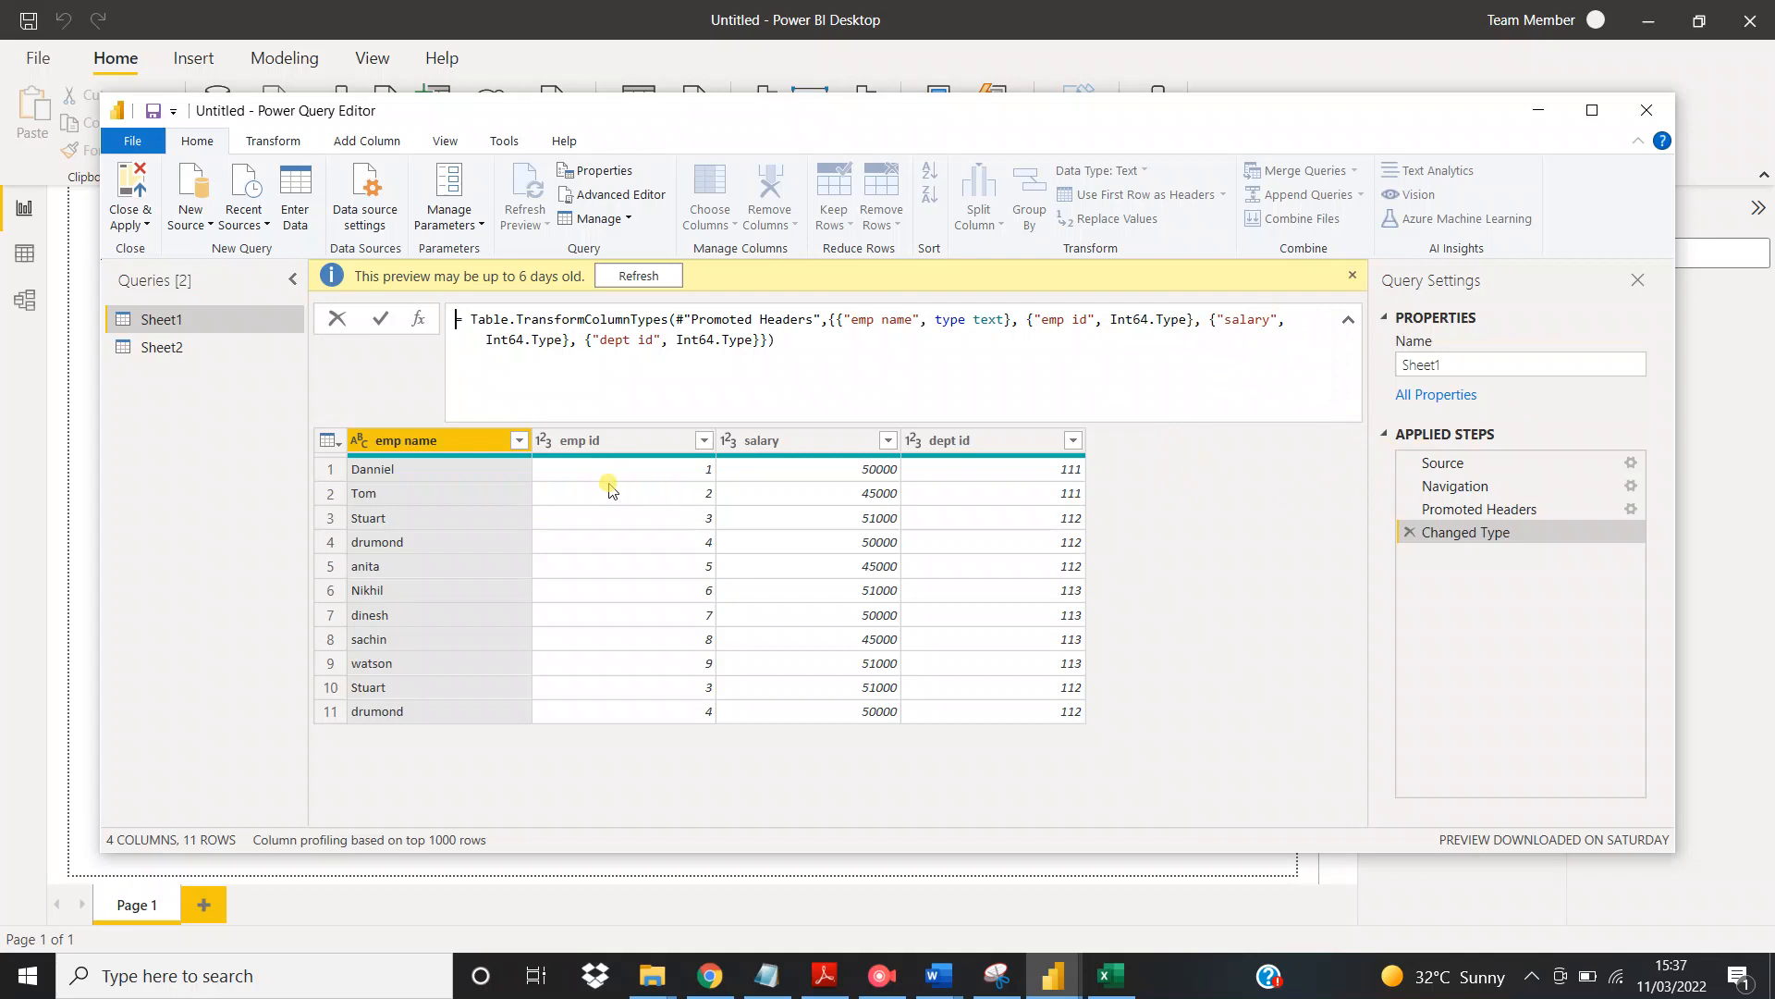
Rename the emp name column in Sheet1 to Name and delete the resulting applied step
right_click(452, 451)
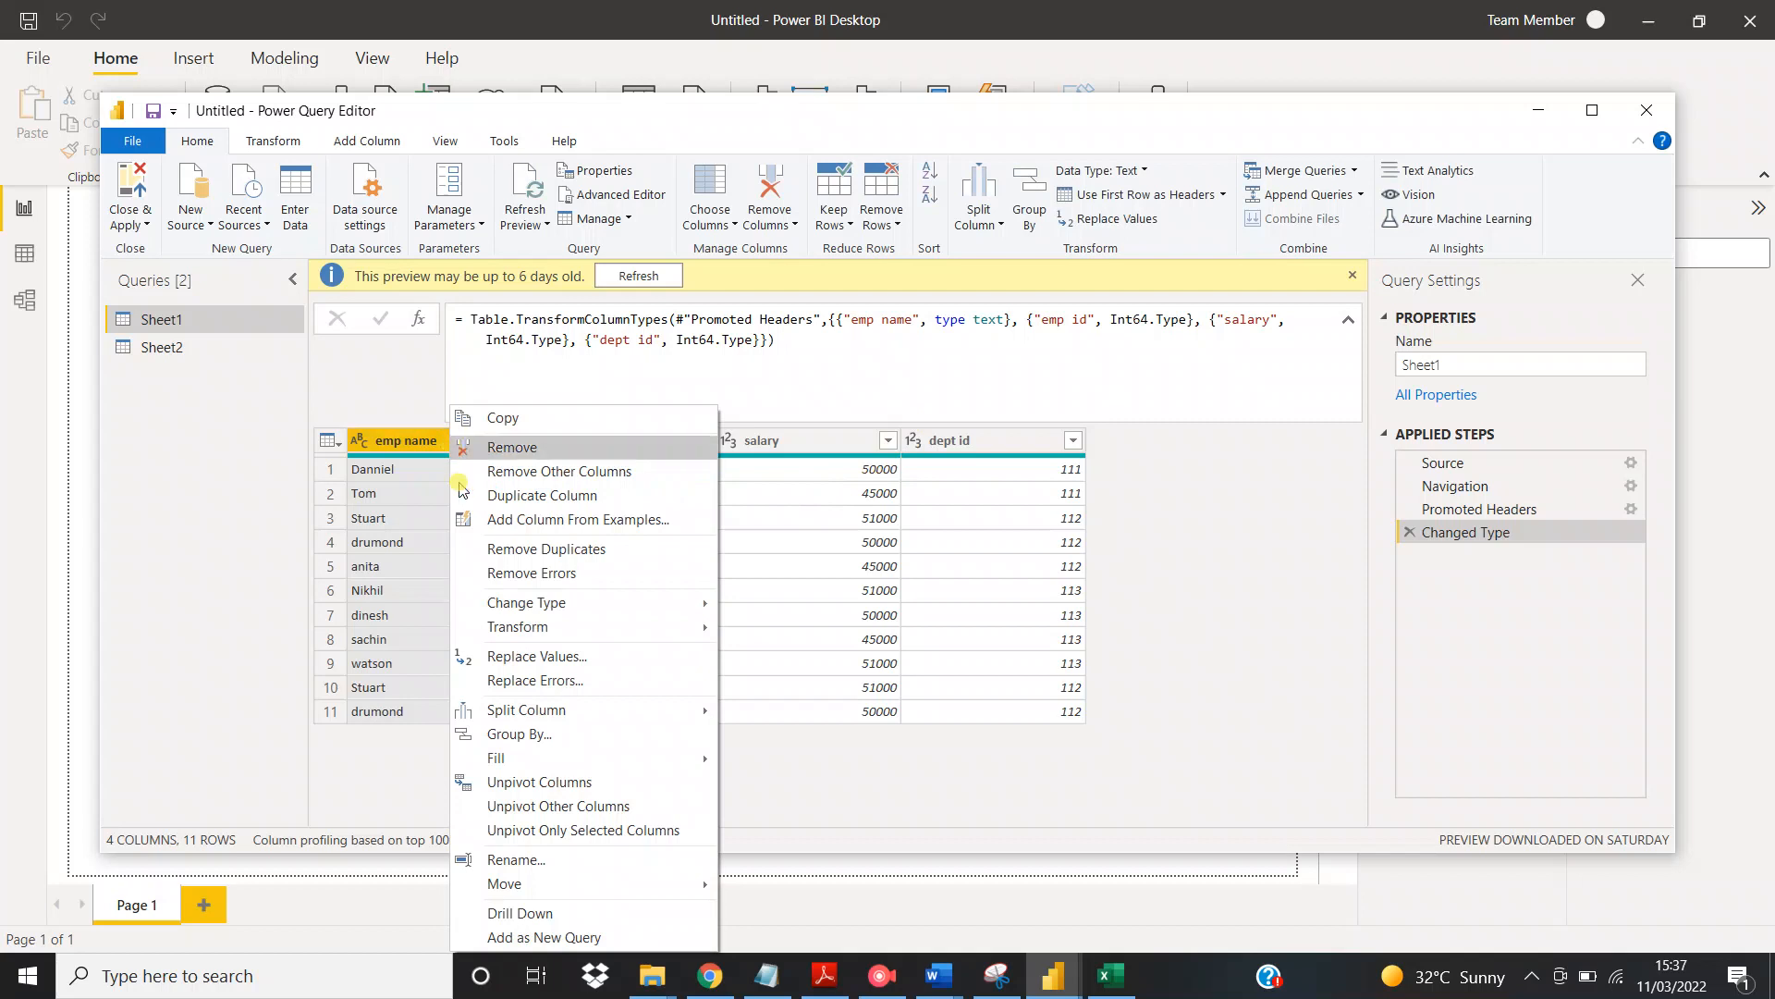
click(552, 862)
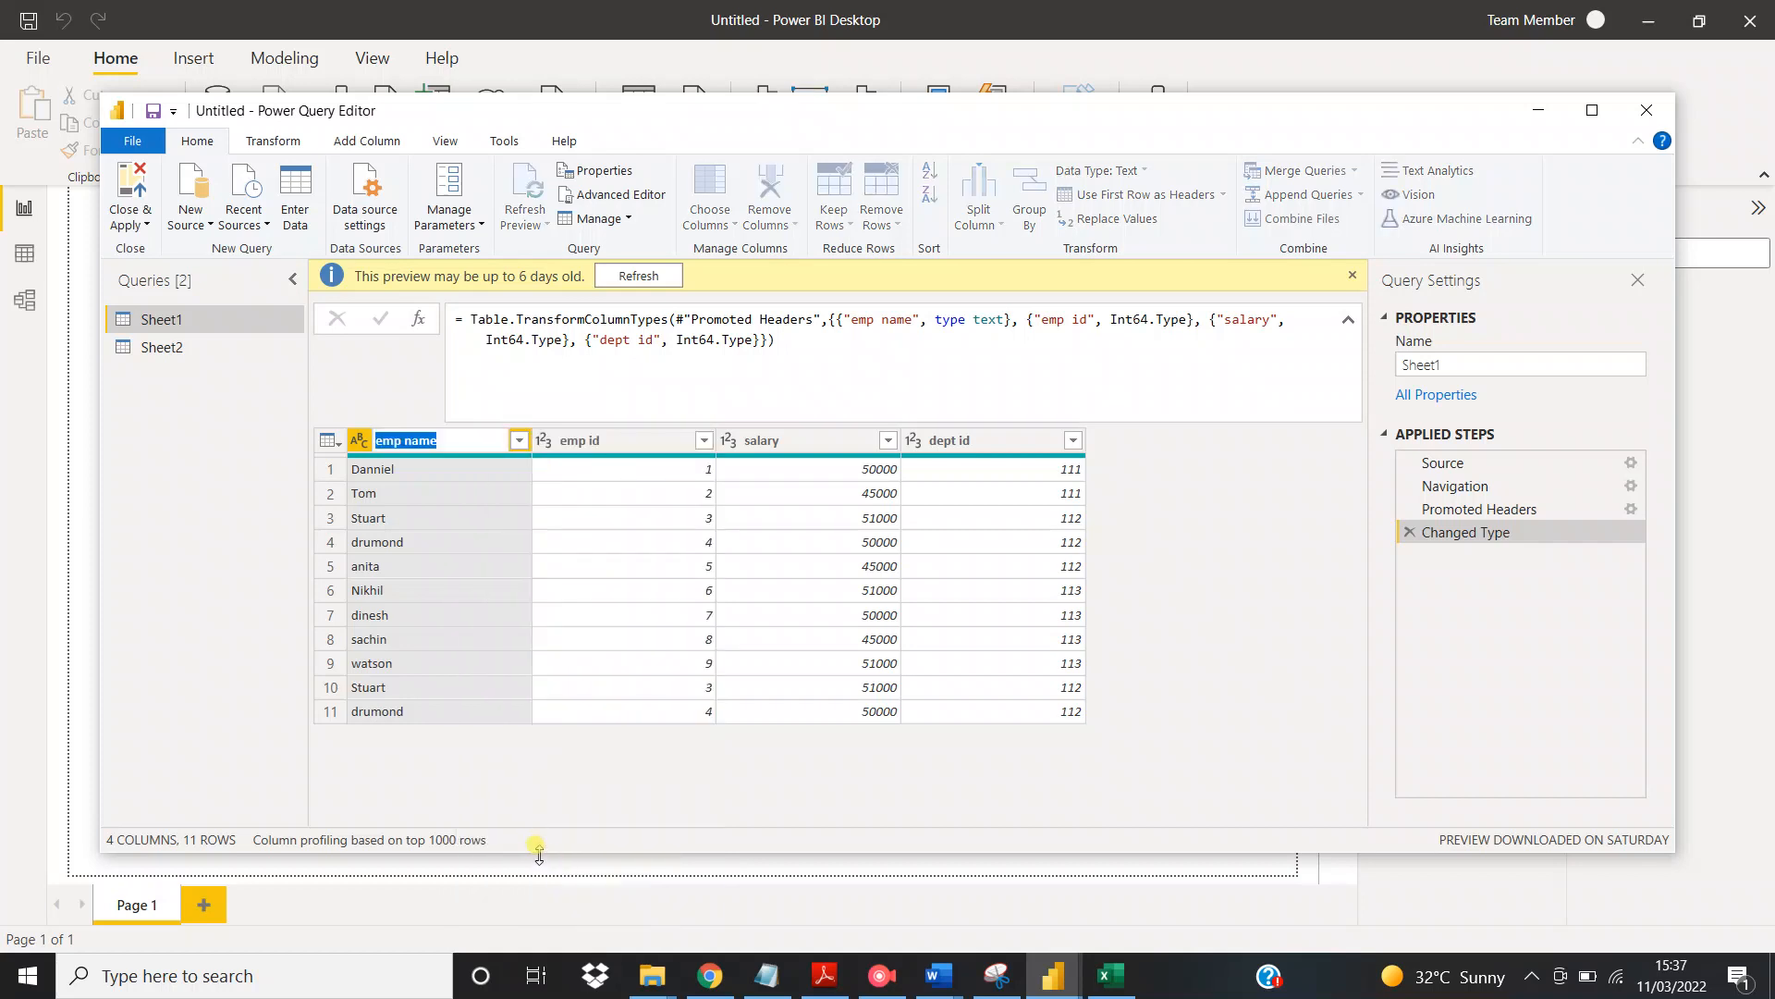
text(N)
key(Return)
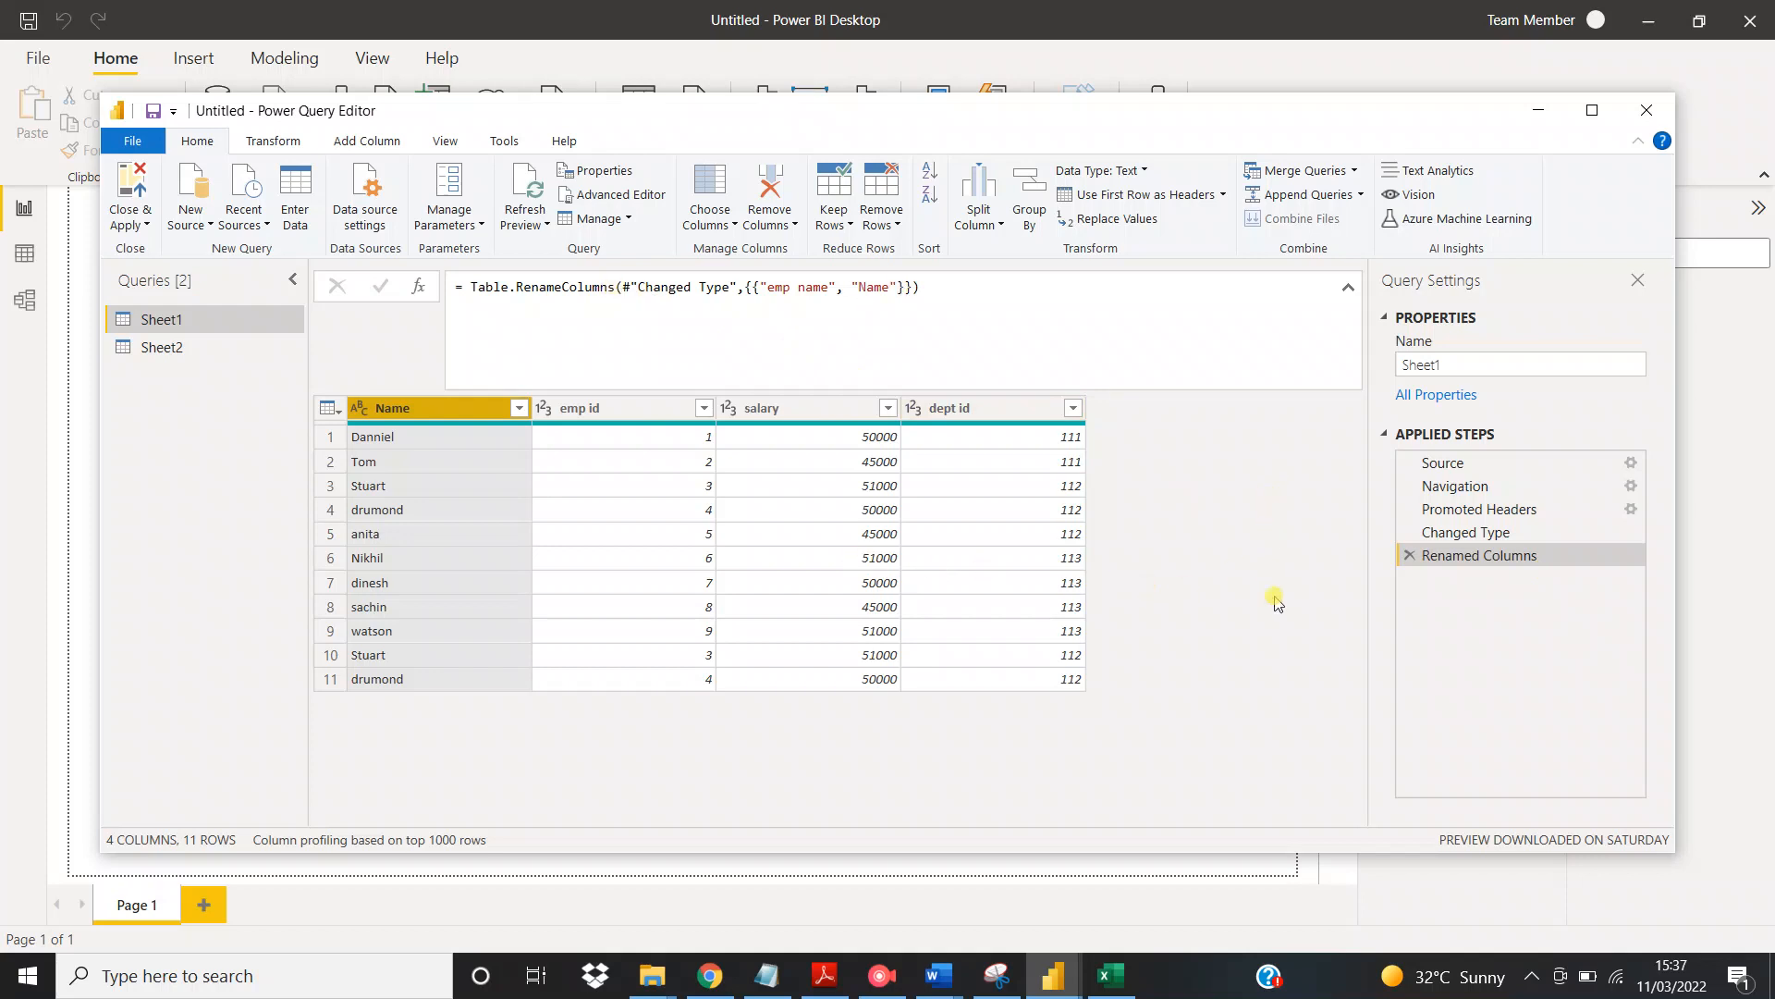
click(1410, 557)
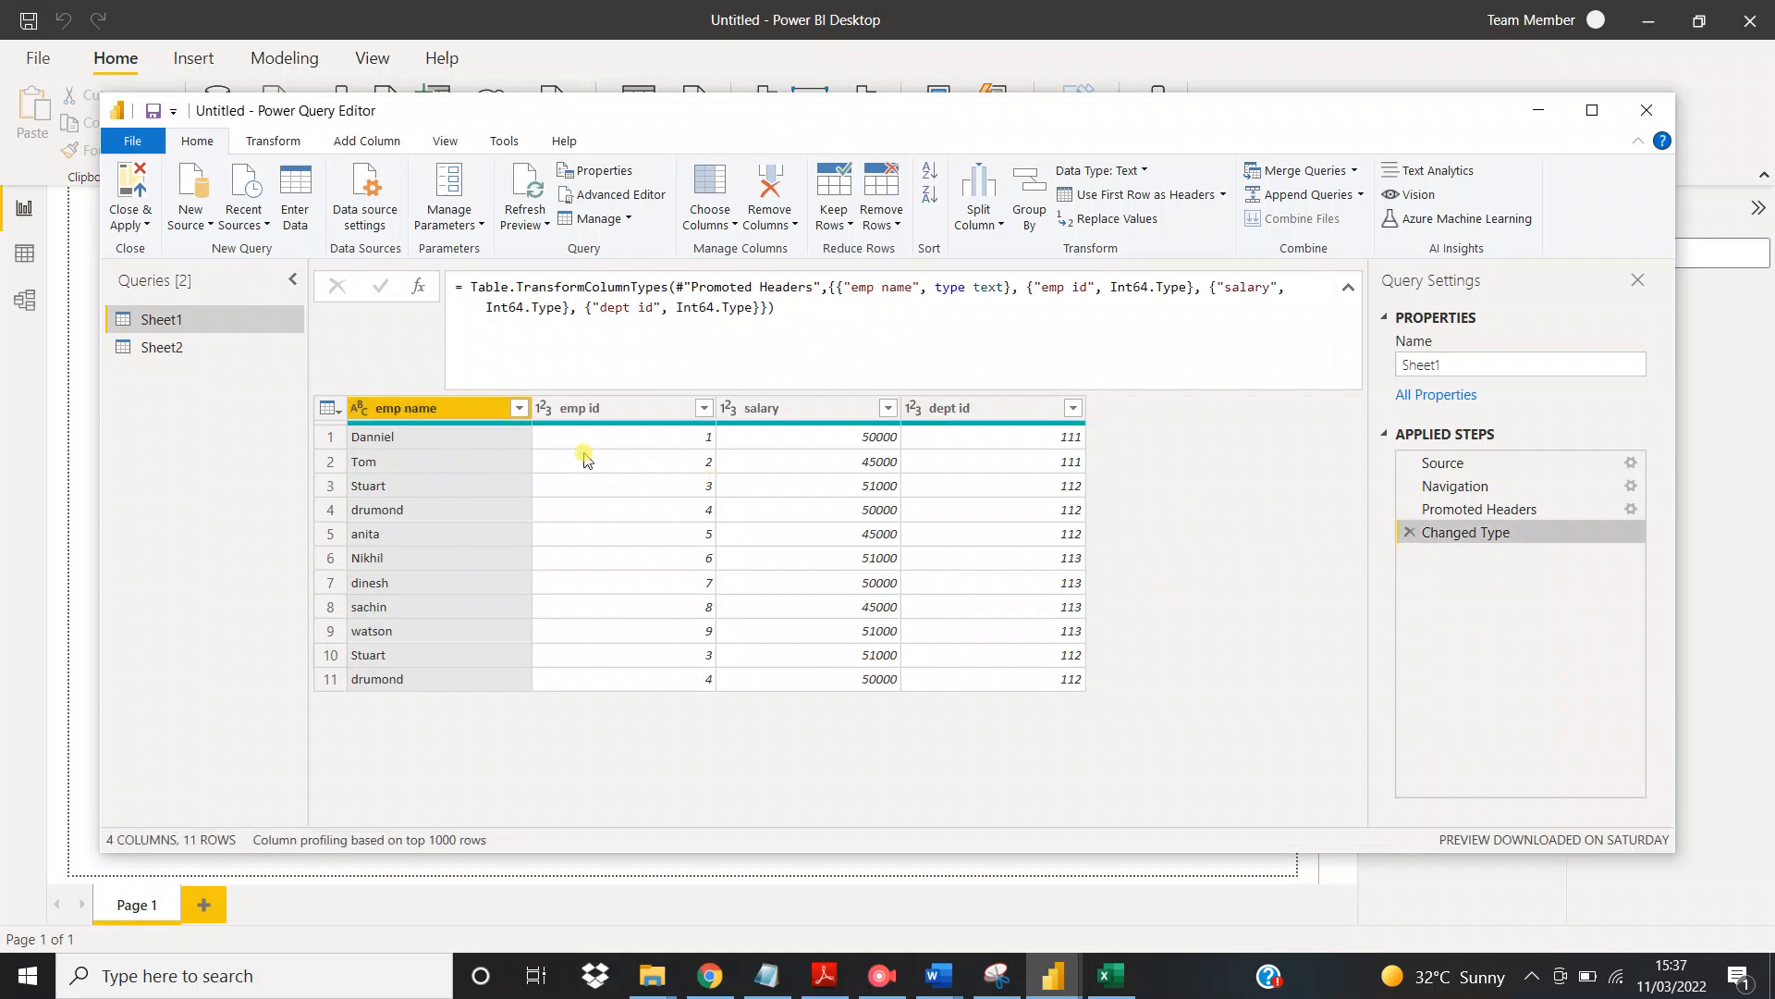
Rename the emp name column of the Sheet1 query to Name
right_click(422, 407)
click(550, 858)
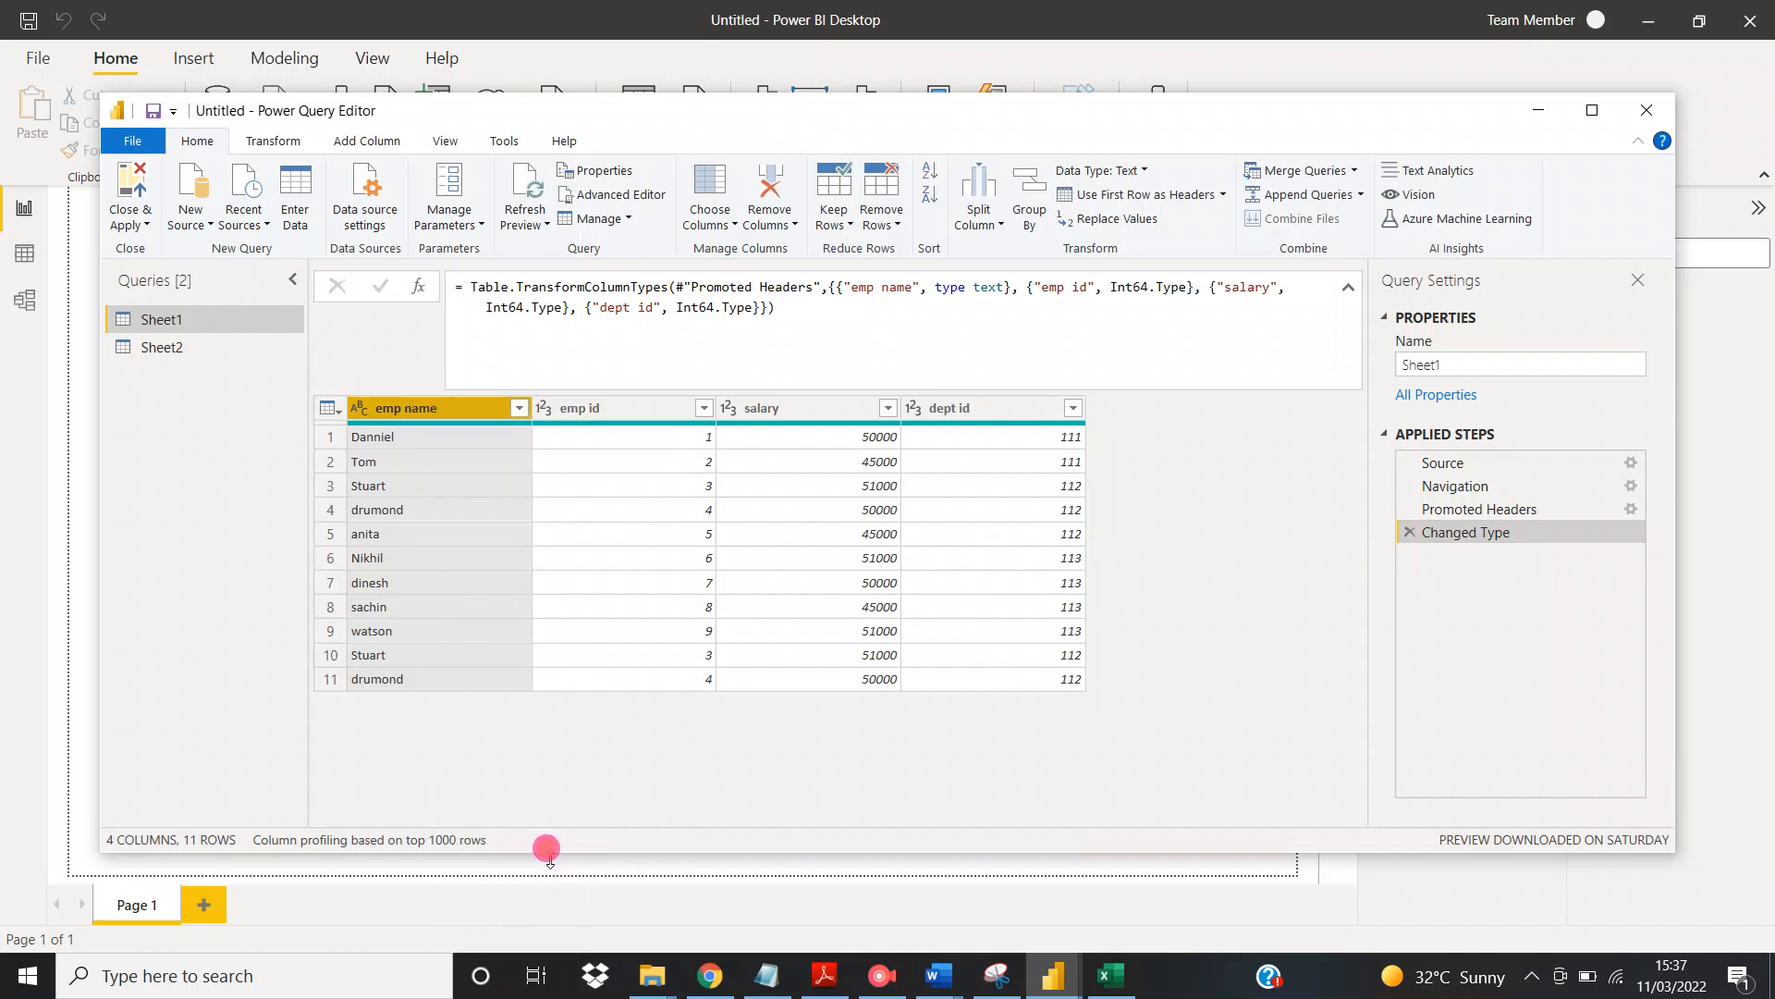
text(N)
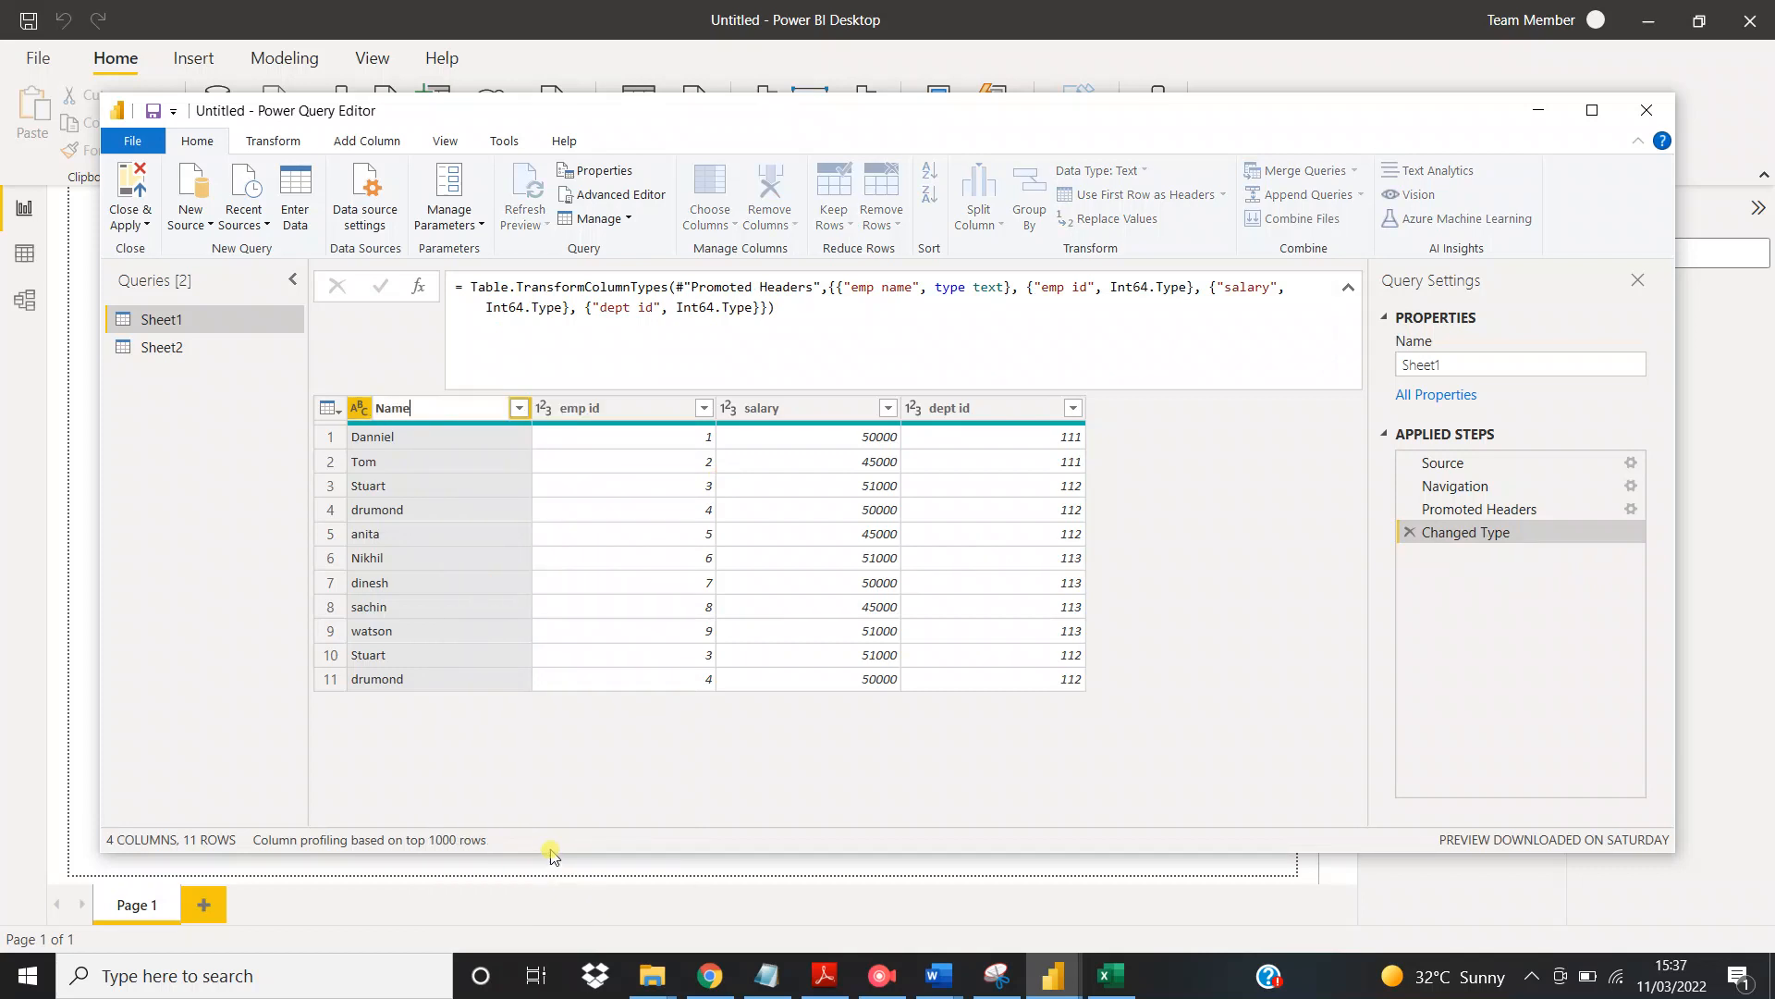
text(ame)
key(Return)
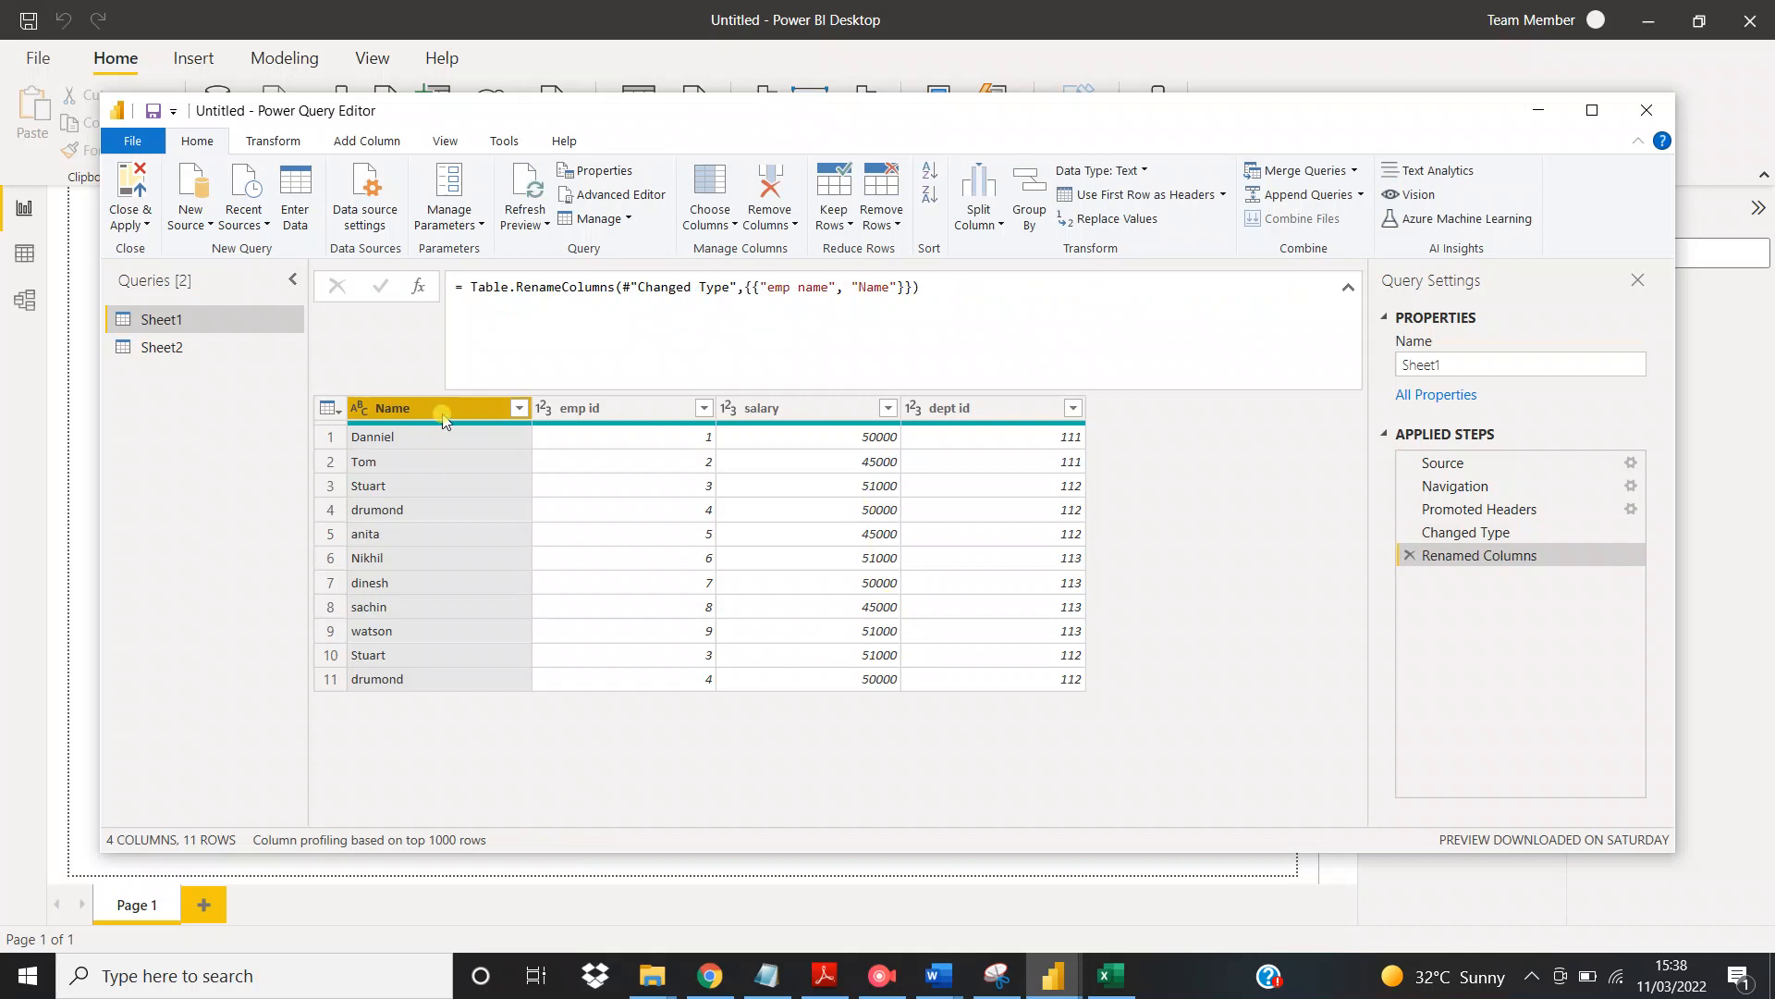
right_click(443, 421)
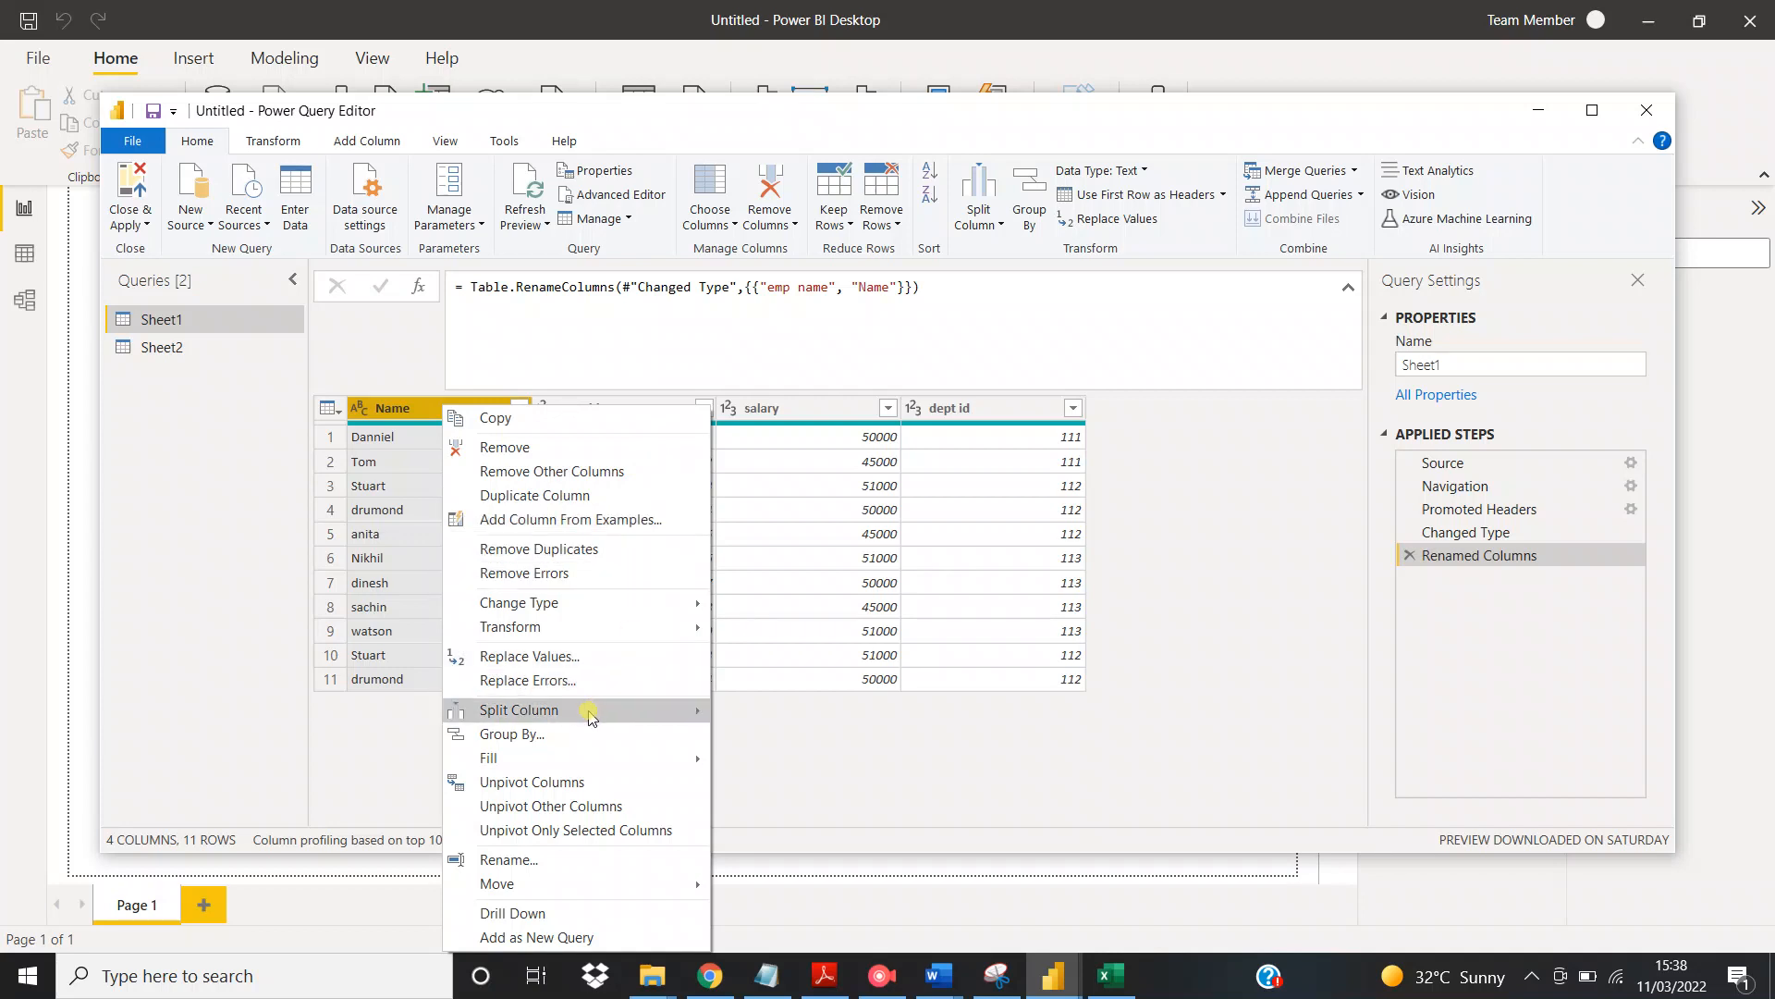
mouse_move(591, 718)
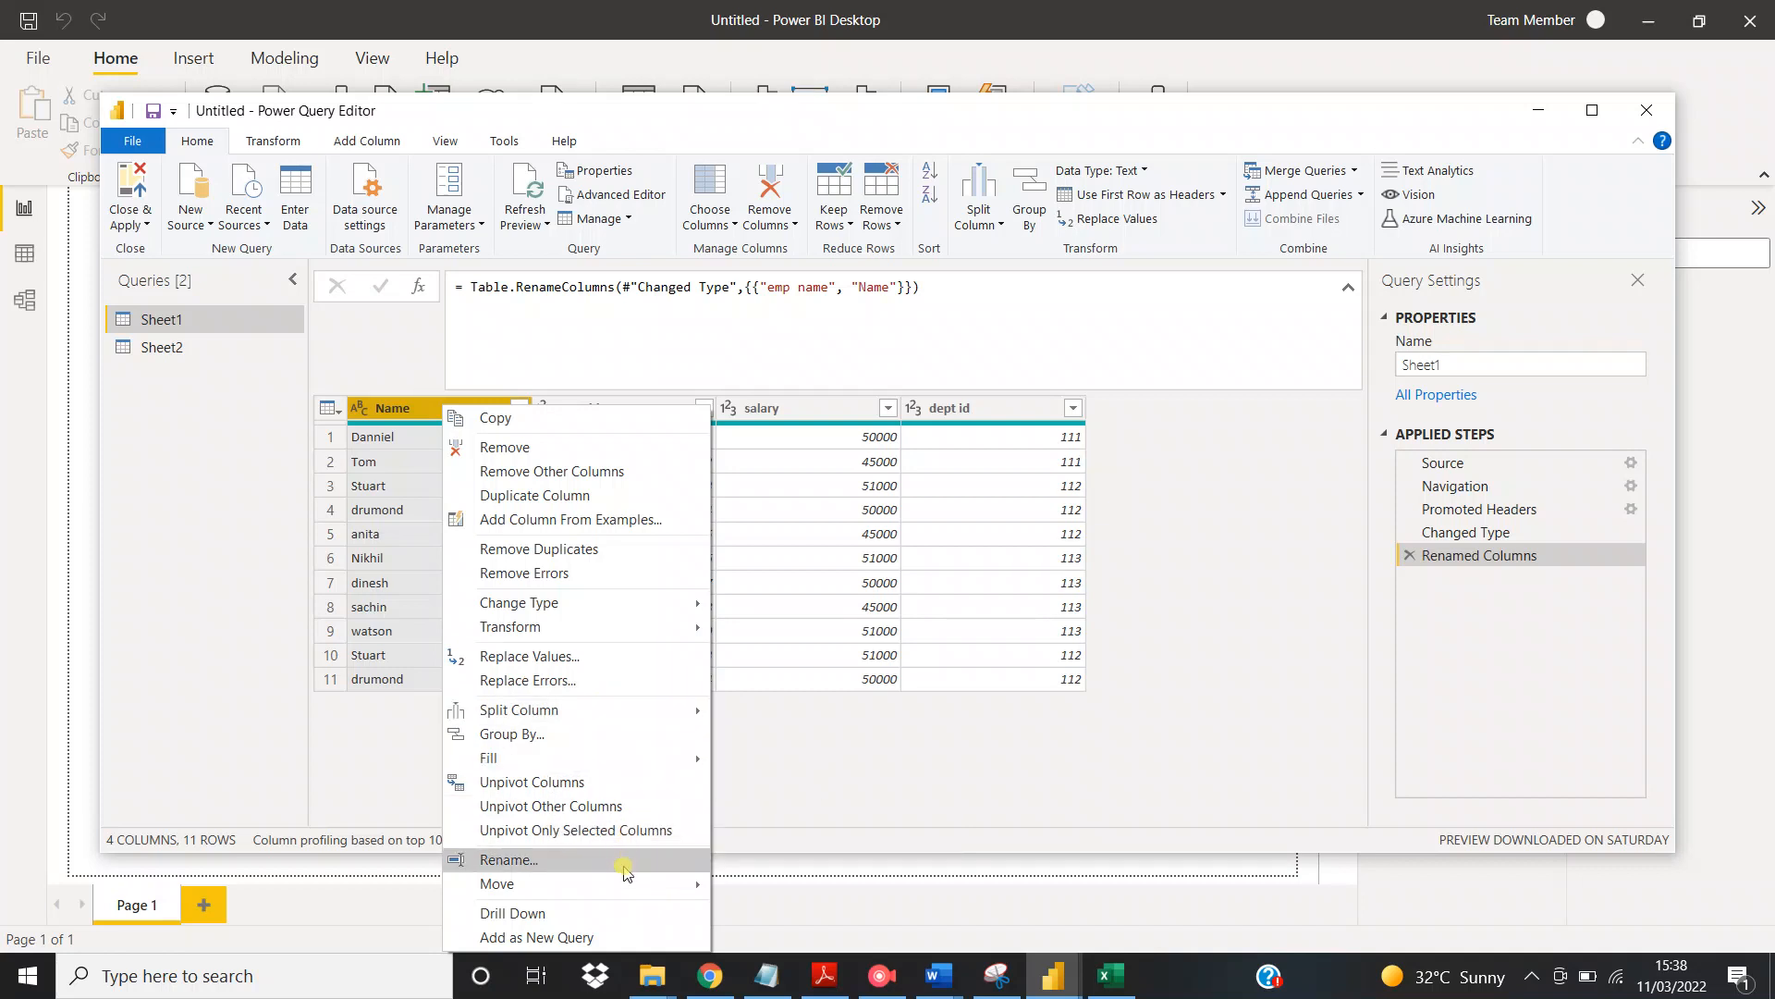
mouse_move(619, 886)
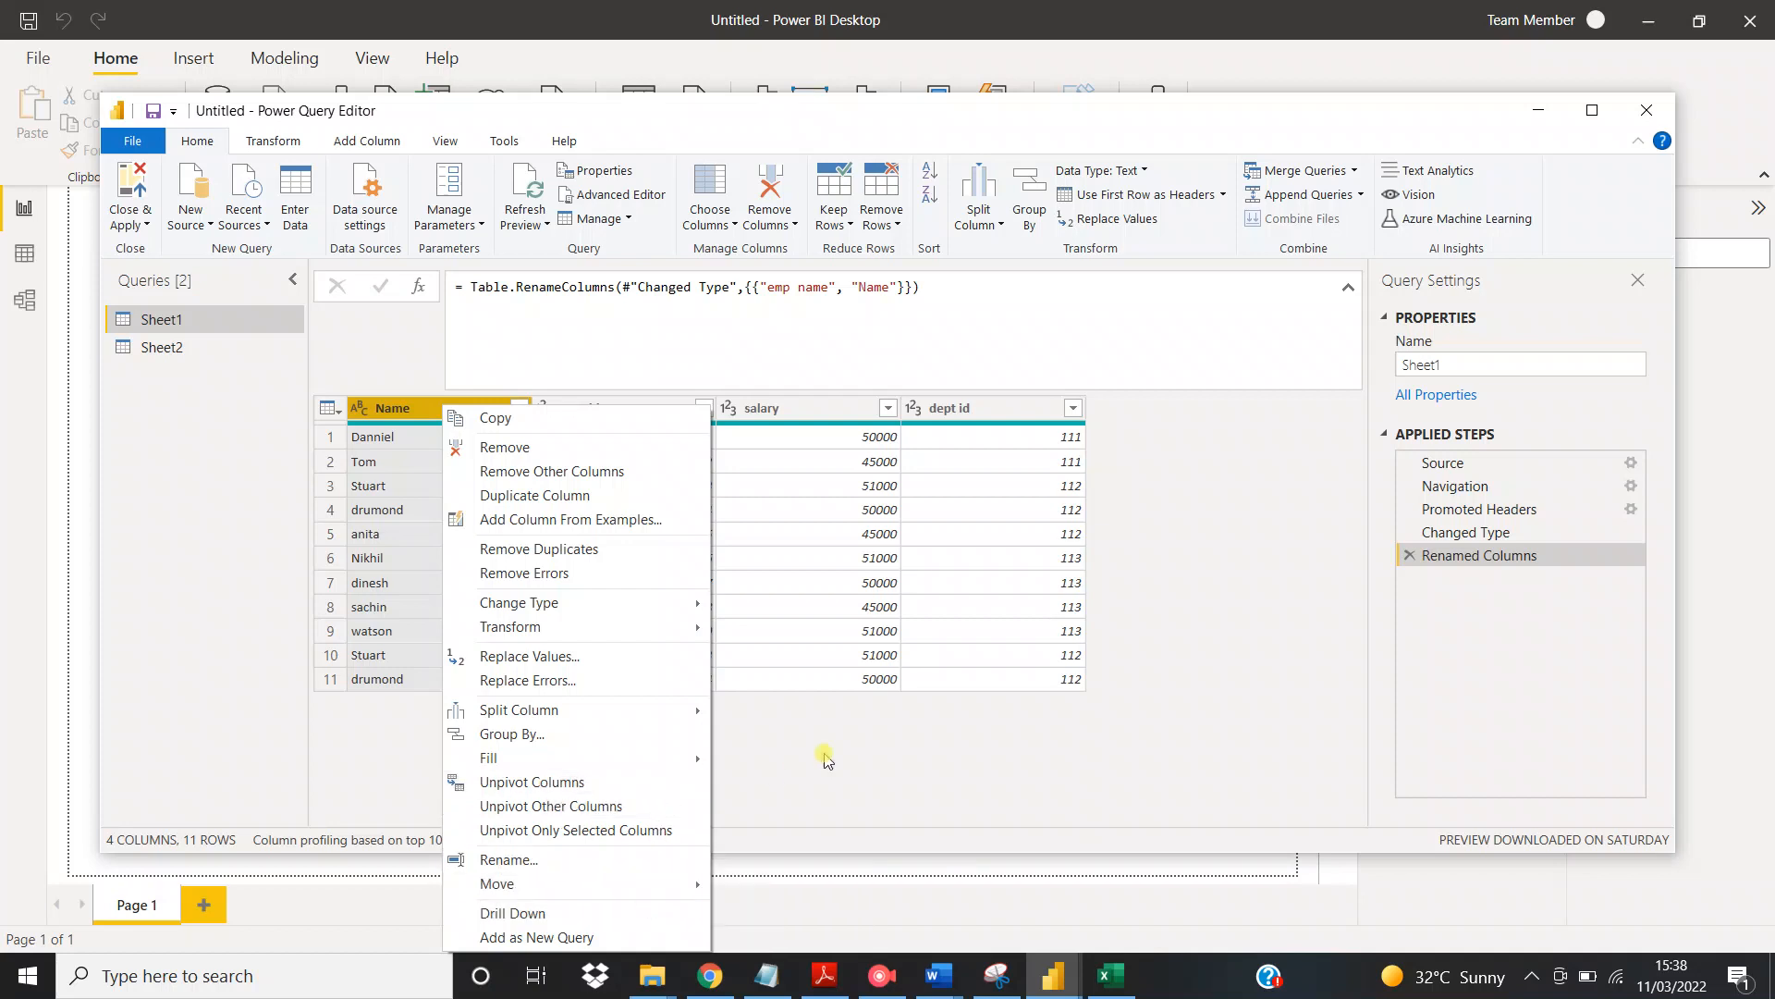
click(939, 814)
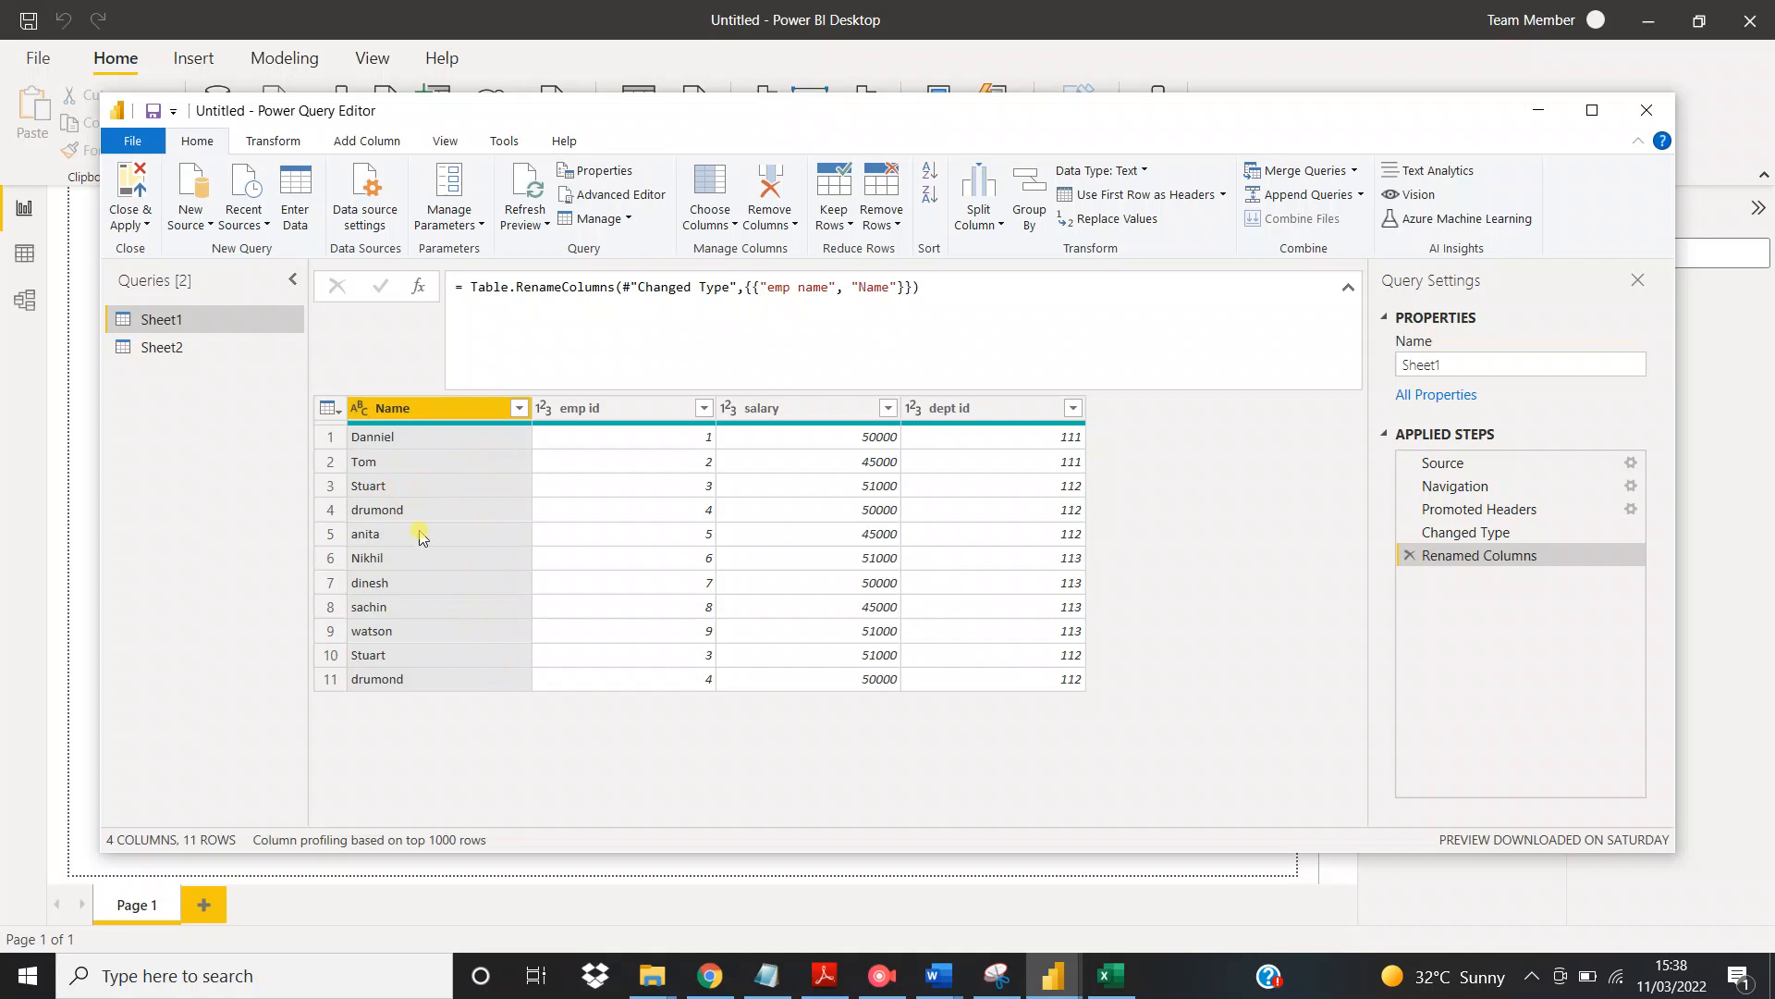
Remove the rows with duplicate values in the Name column of Sheet1
right_click(443, 417)
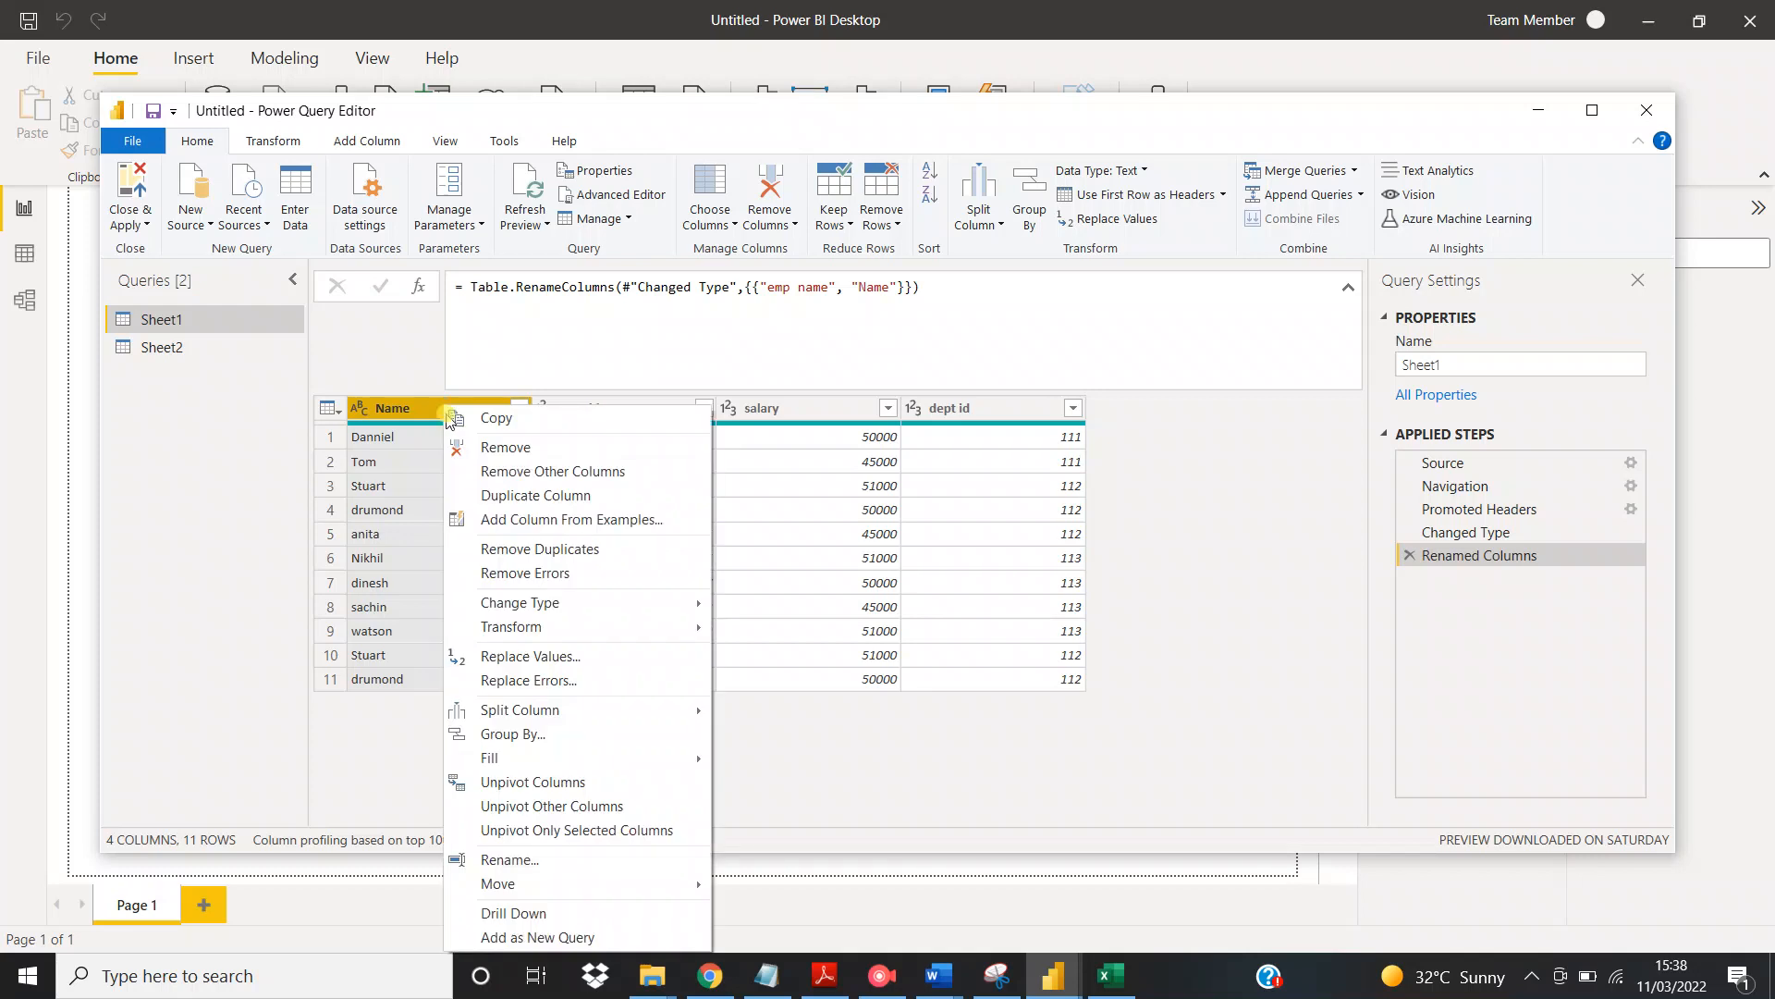
click(654, 561)
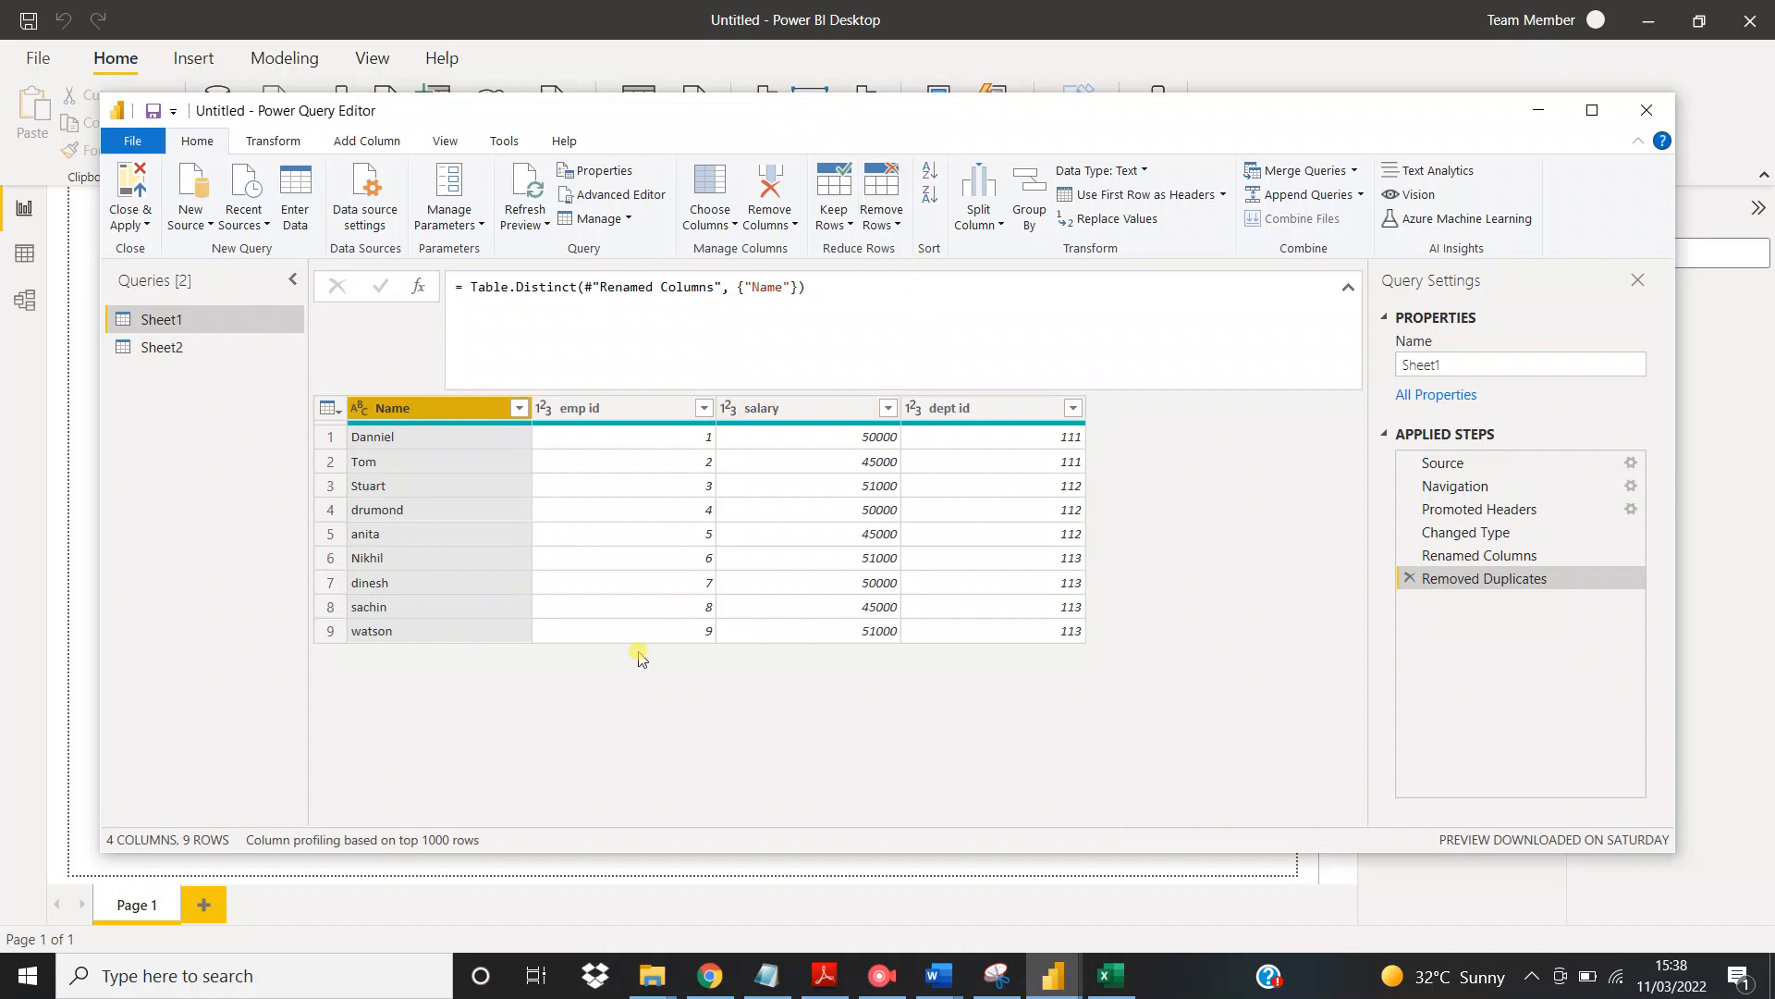
click(654, 634)
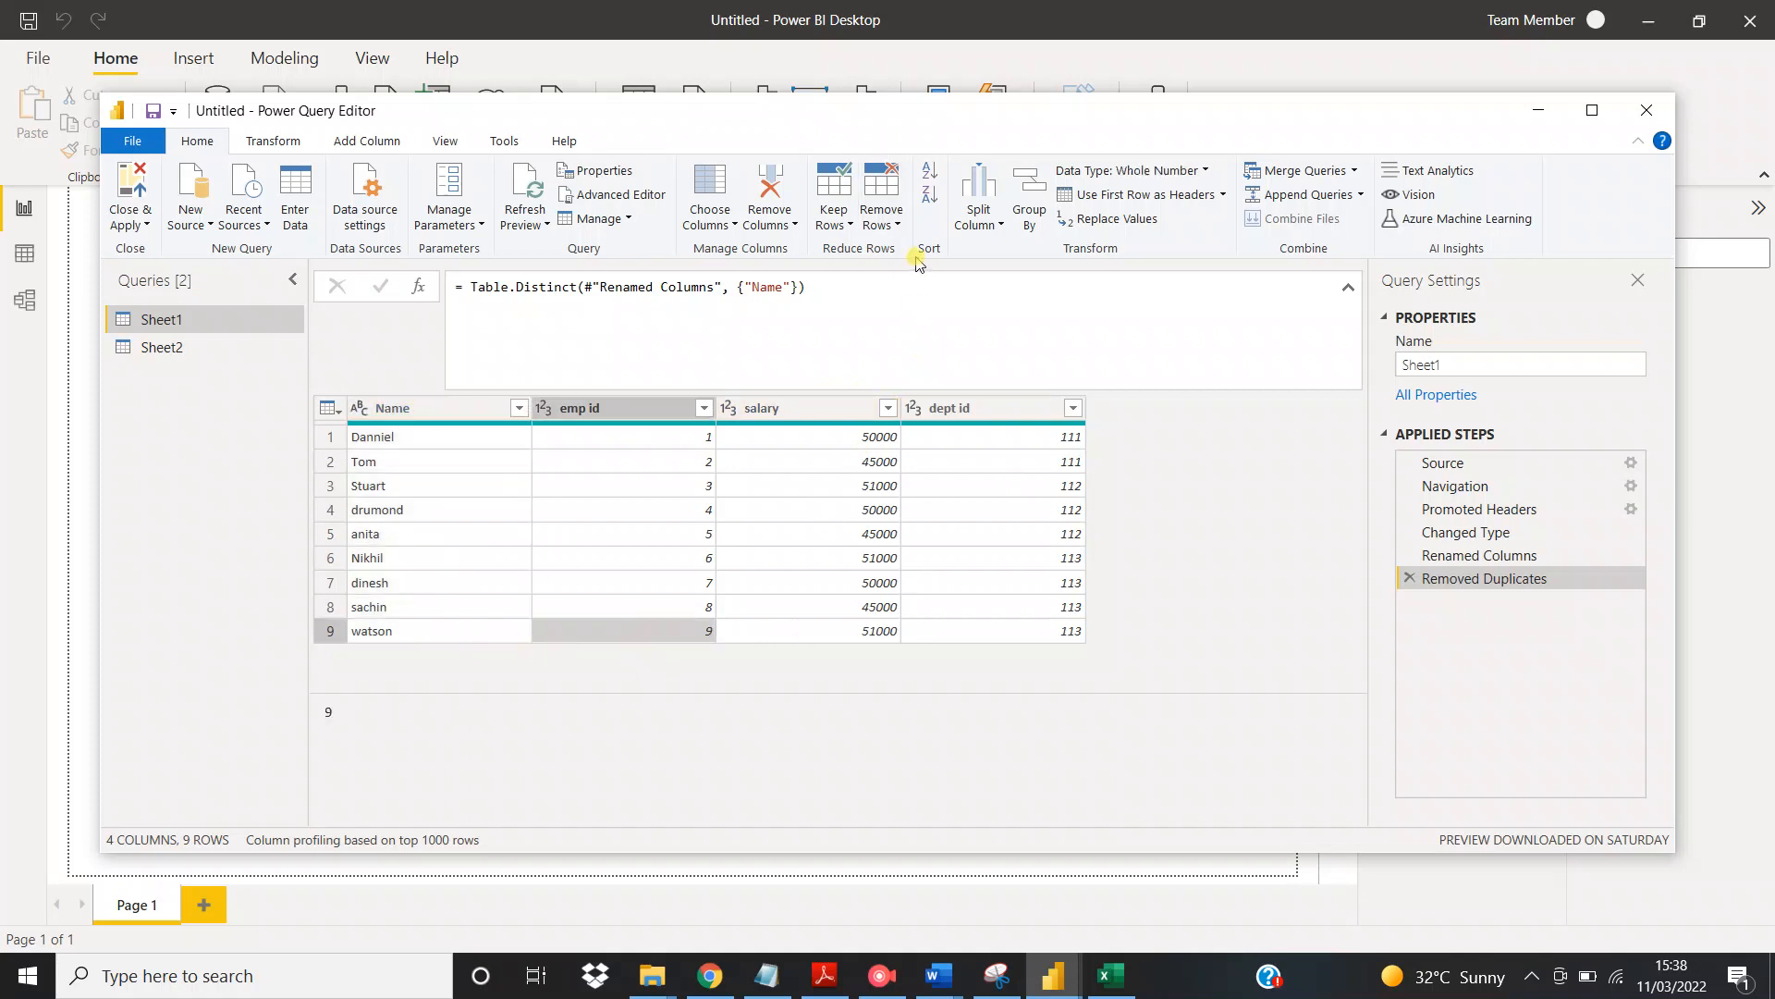
Remove 1 row from the bottom of the Sheet1 table
click(897, 225)
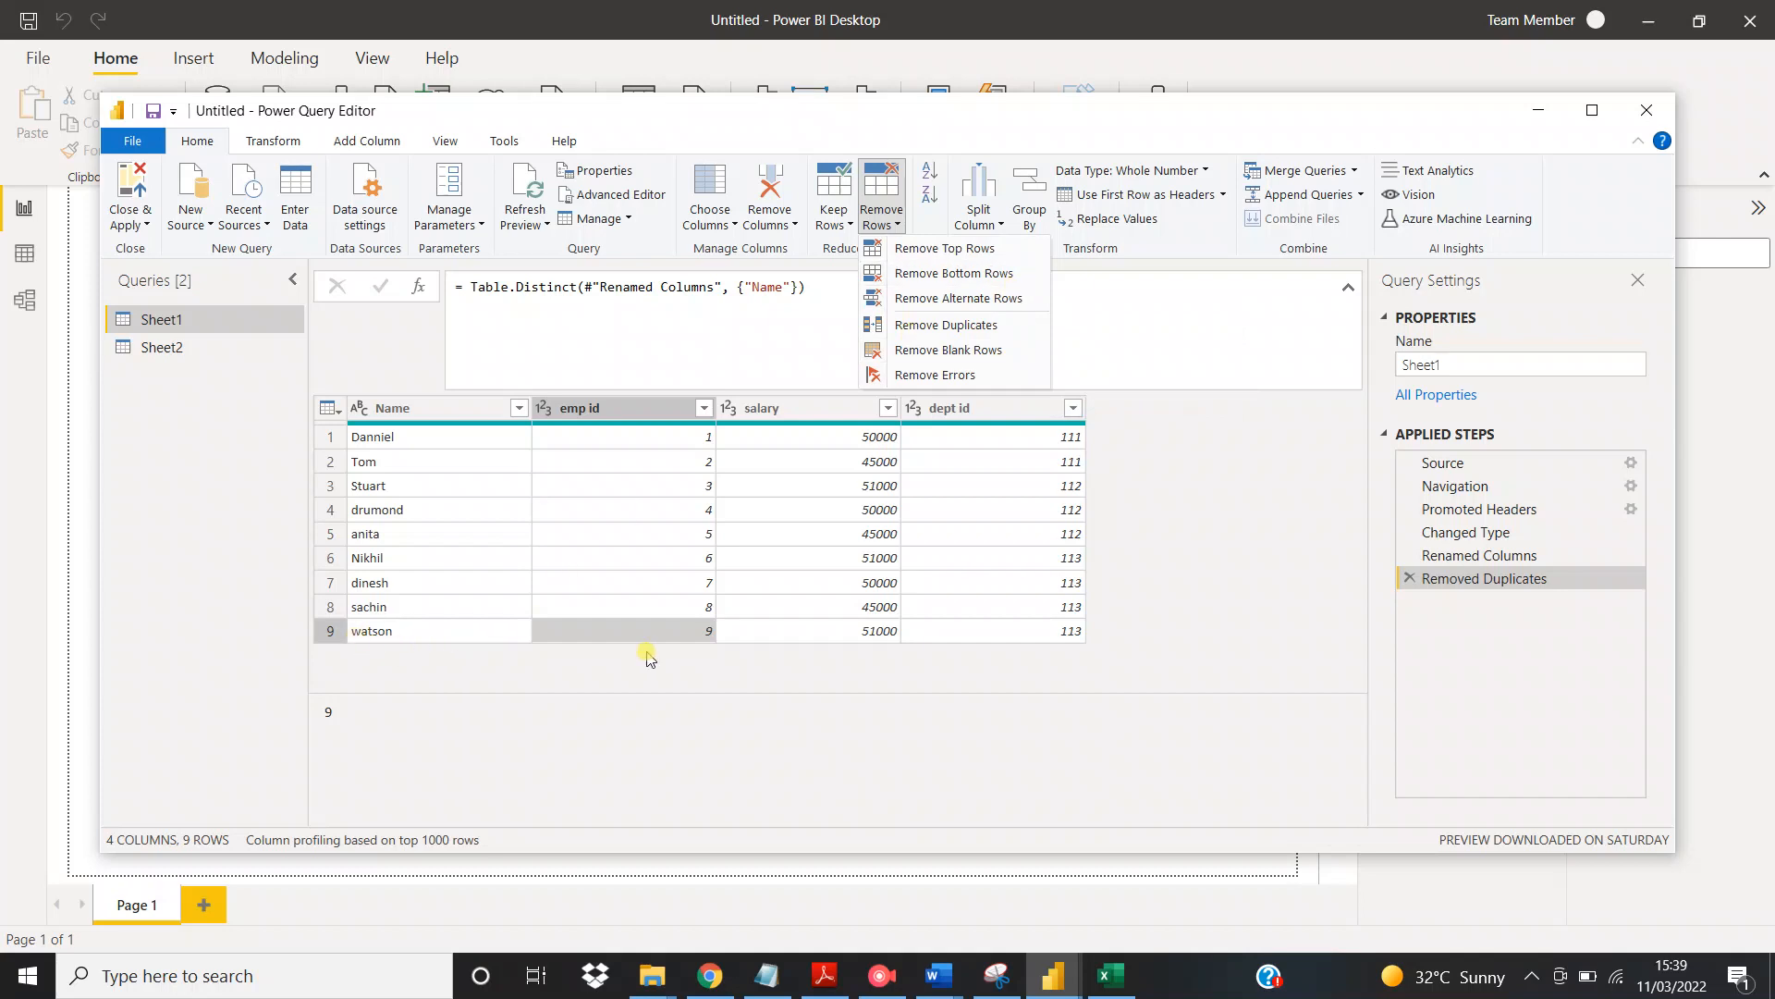
click(1015, 275)
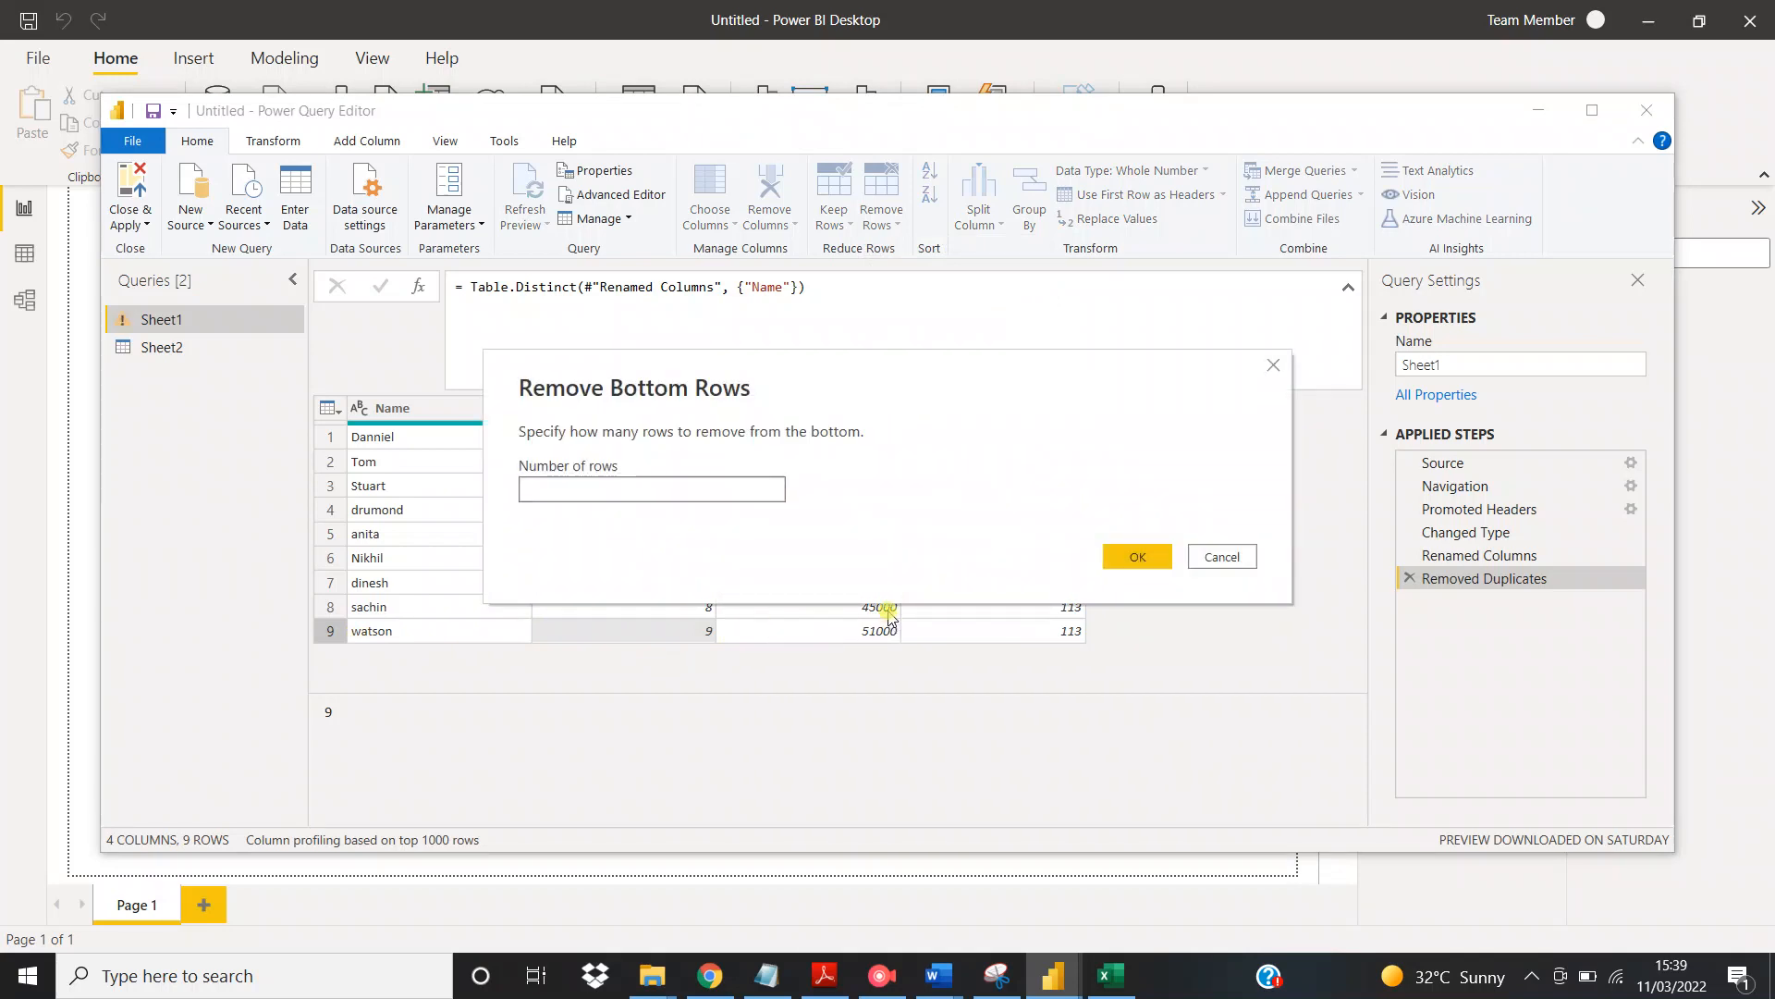
click(1140, 557)
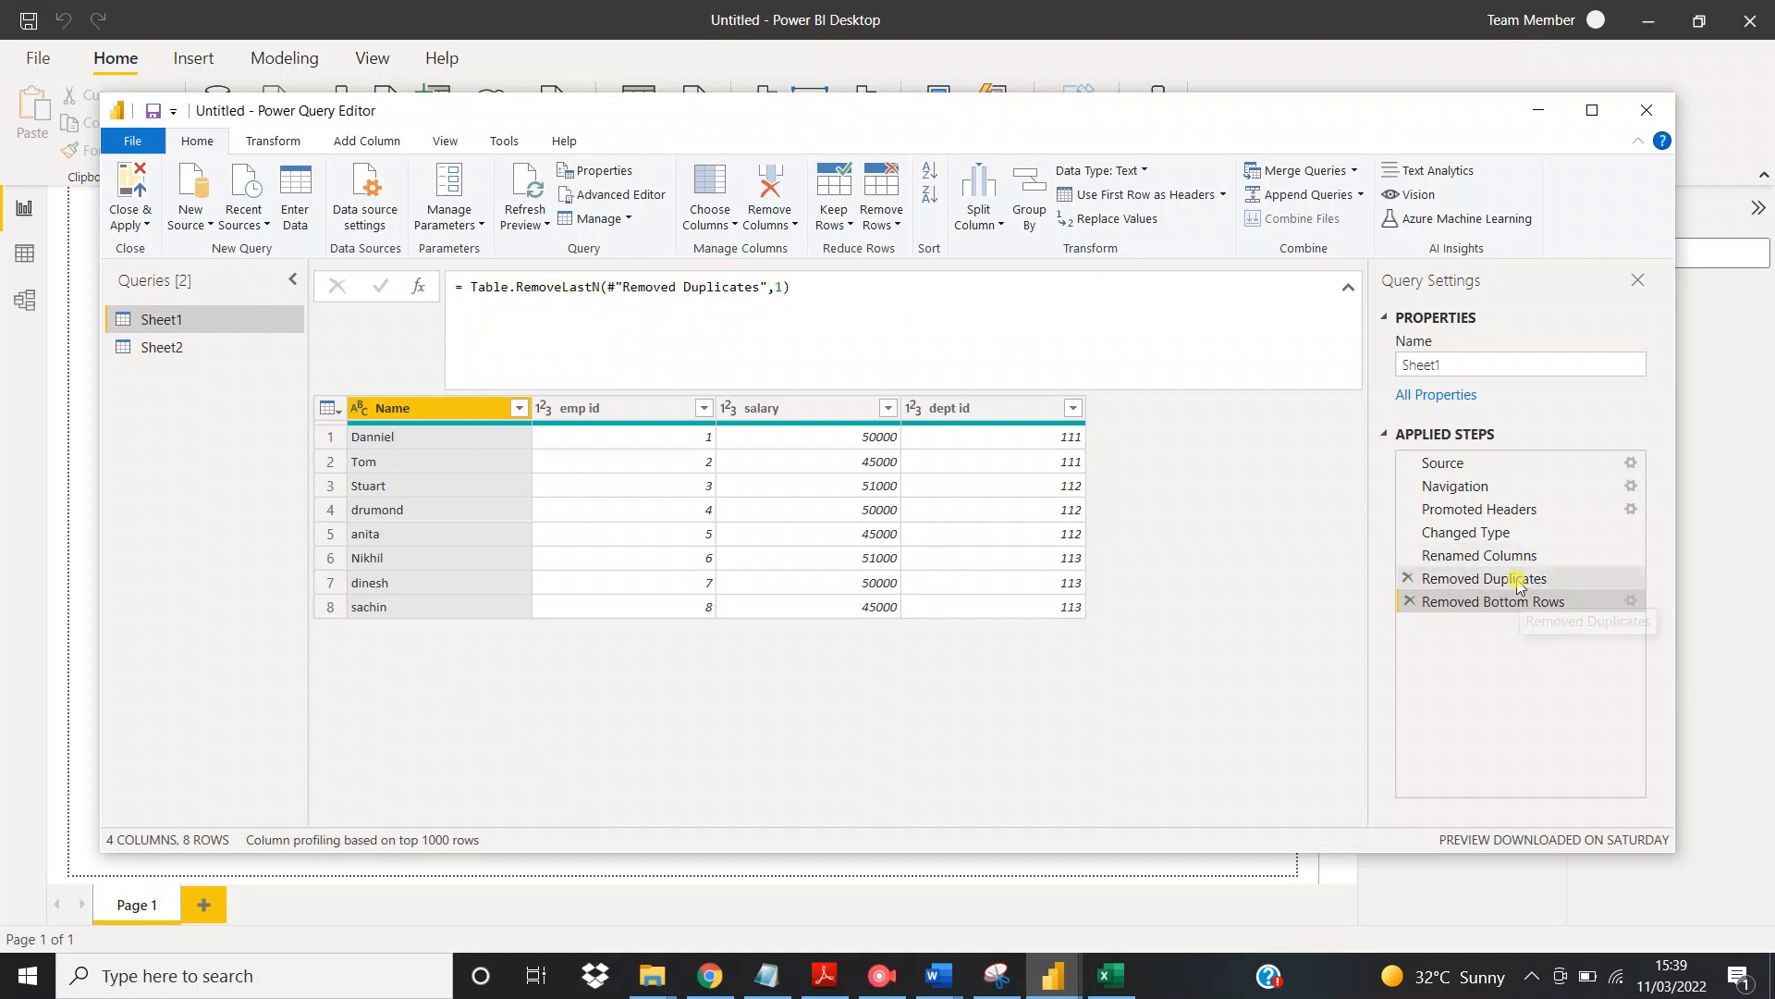
Compare the Sheet1 table at the Renamed Columns, Removed Duplicates and Removed Bottom Rows applied steps
click(1480, 580)
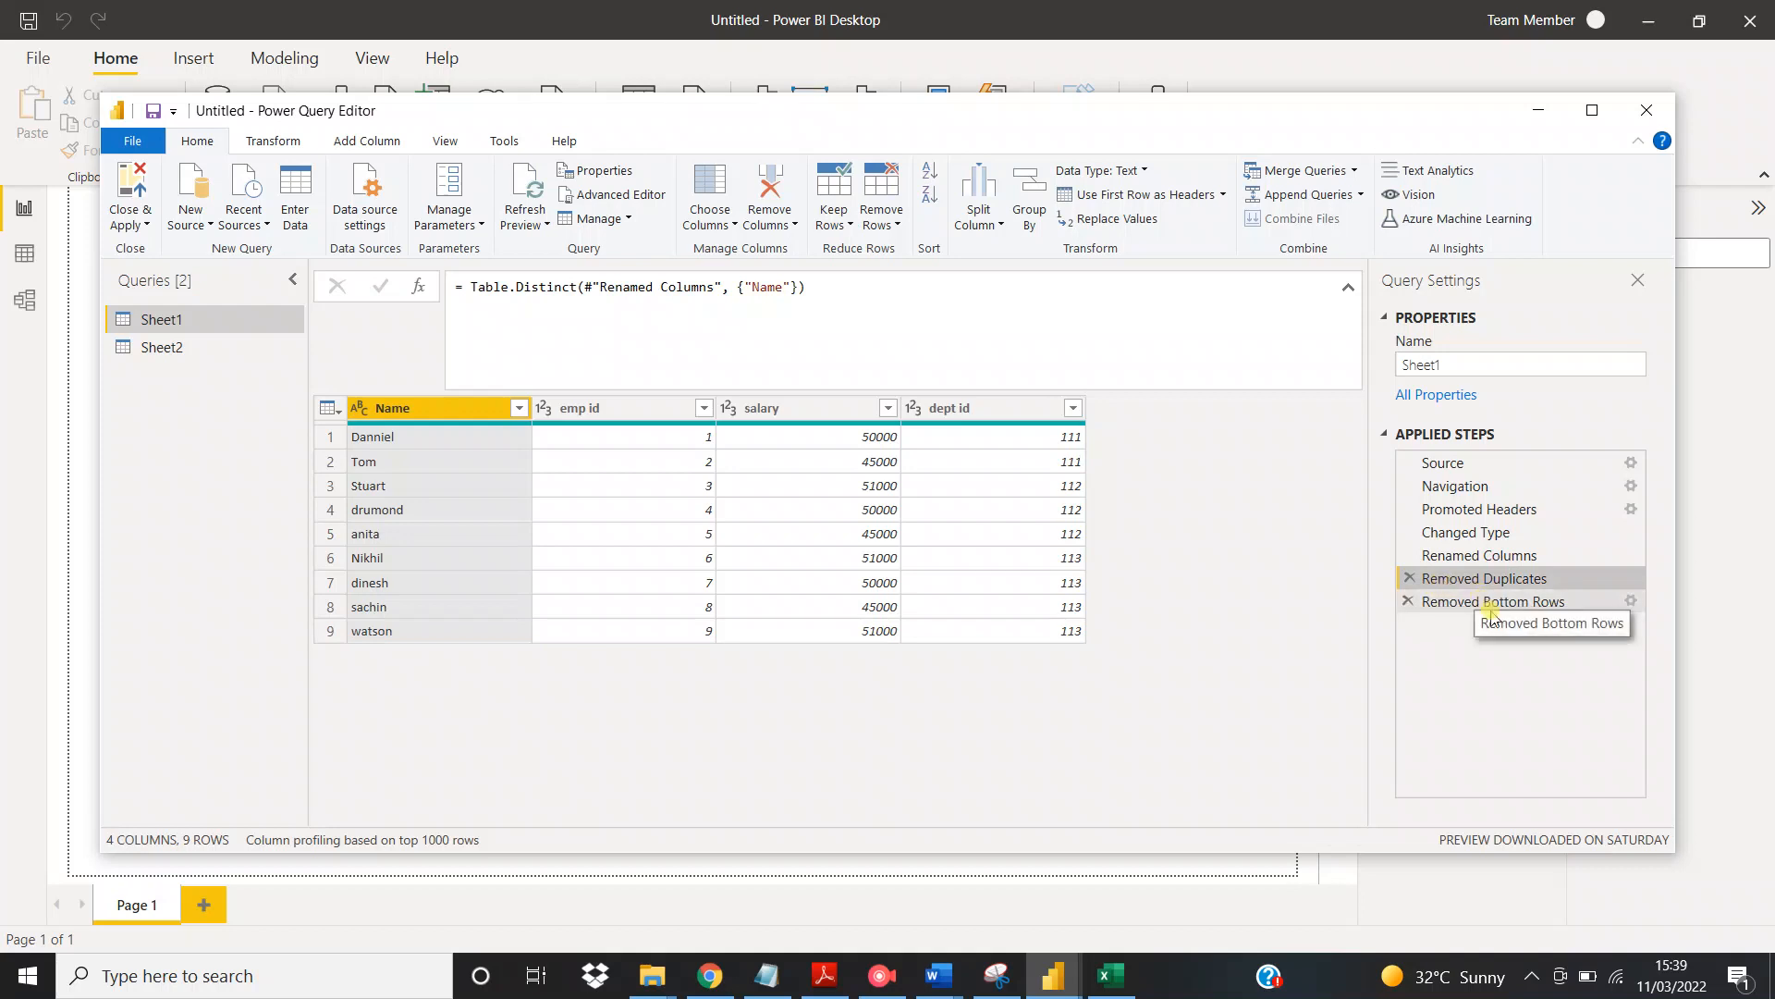
click(1487, 605)
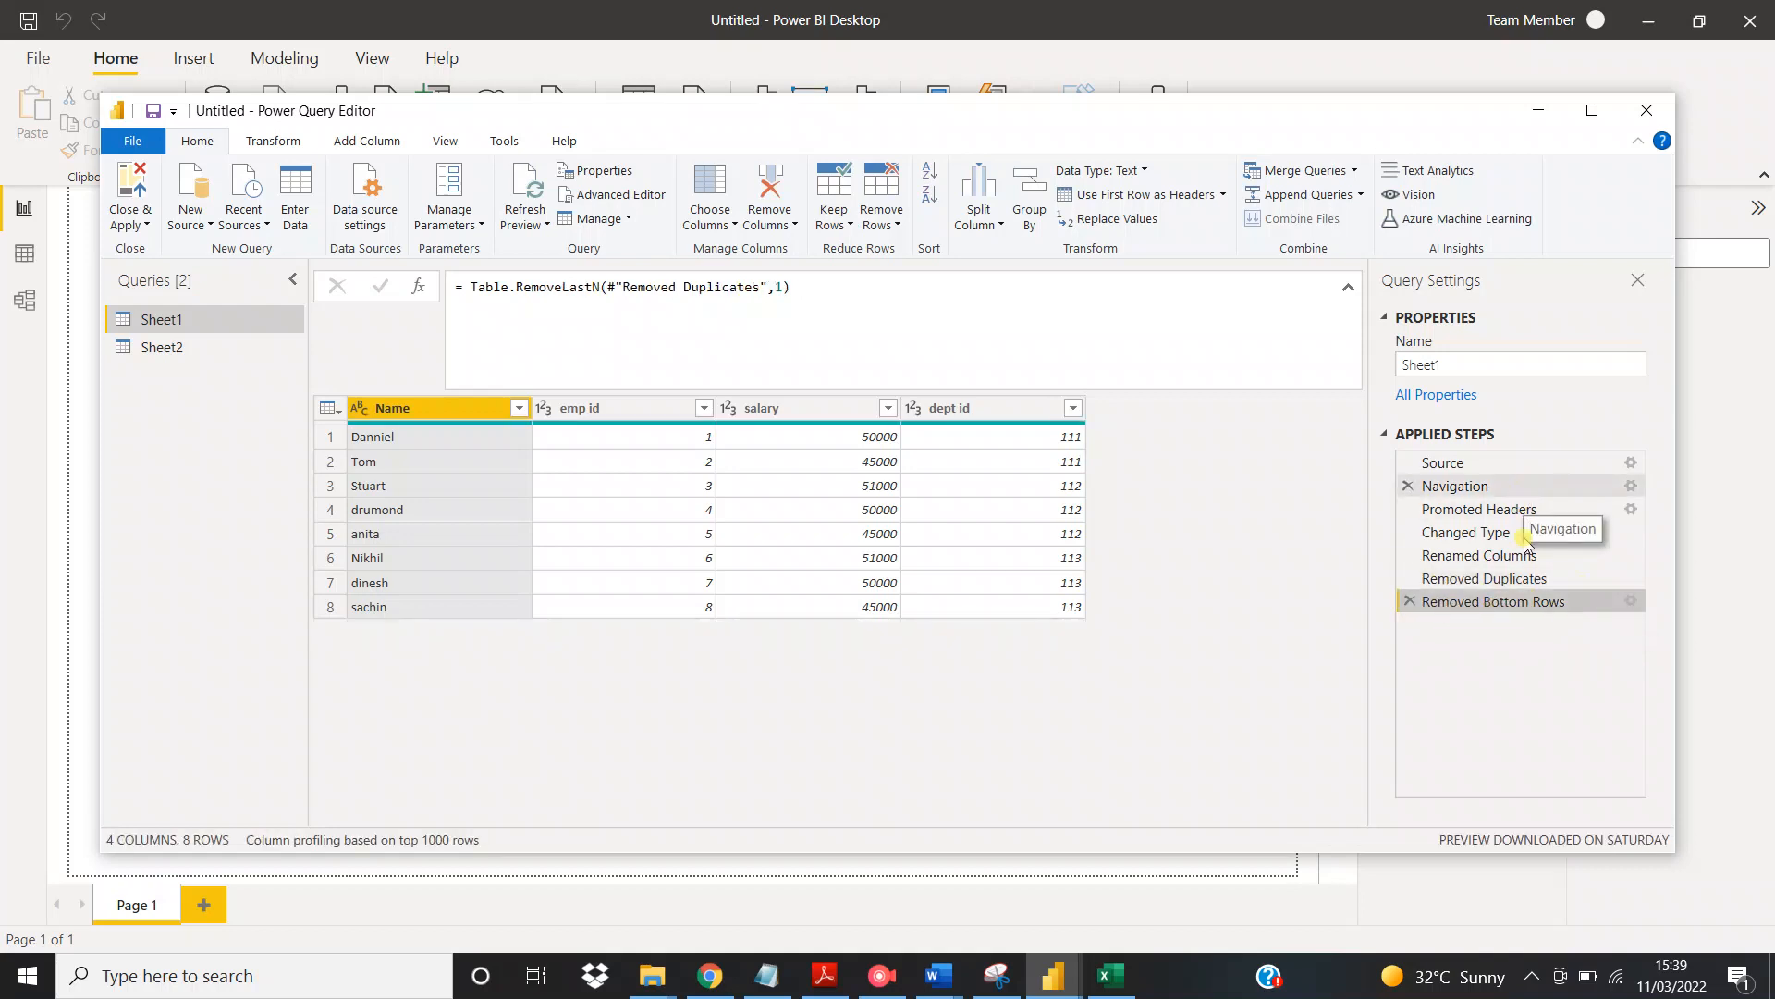
click(1505, 558)
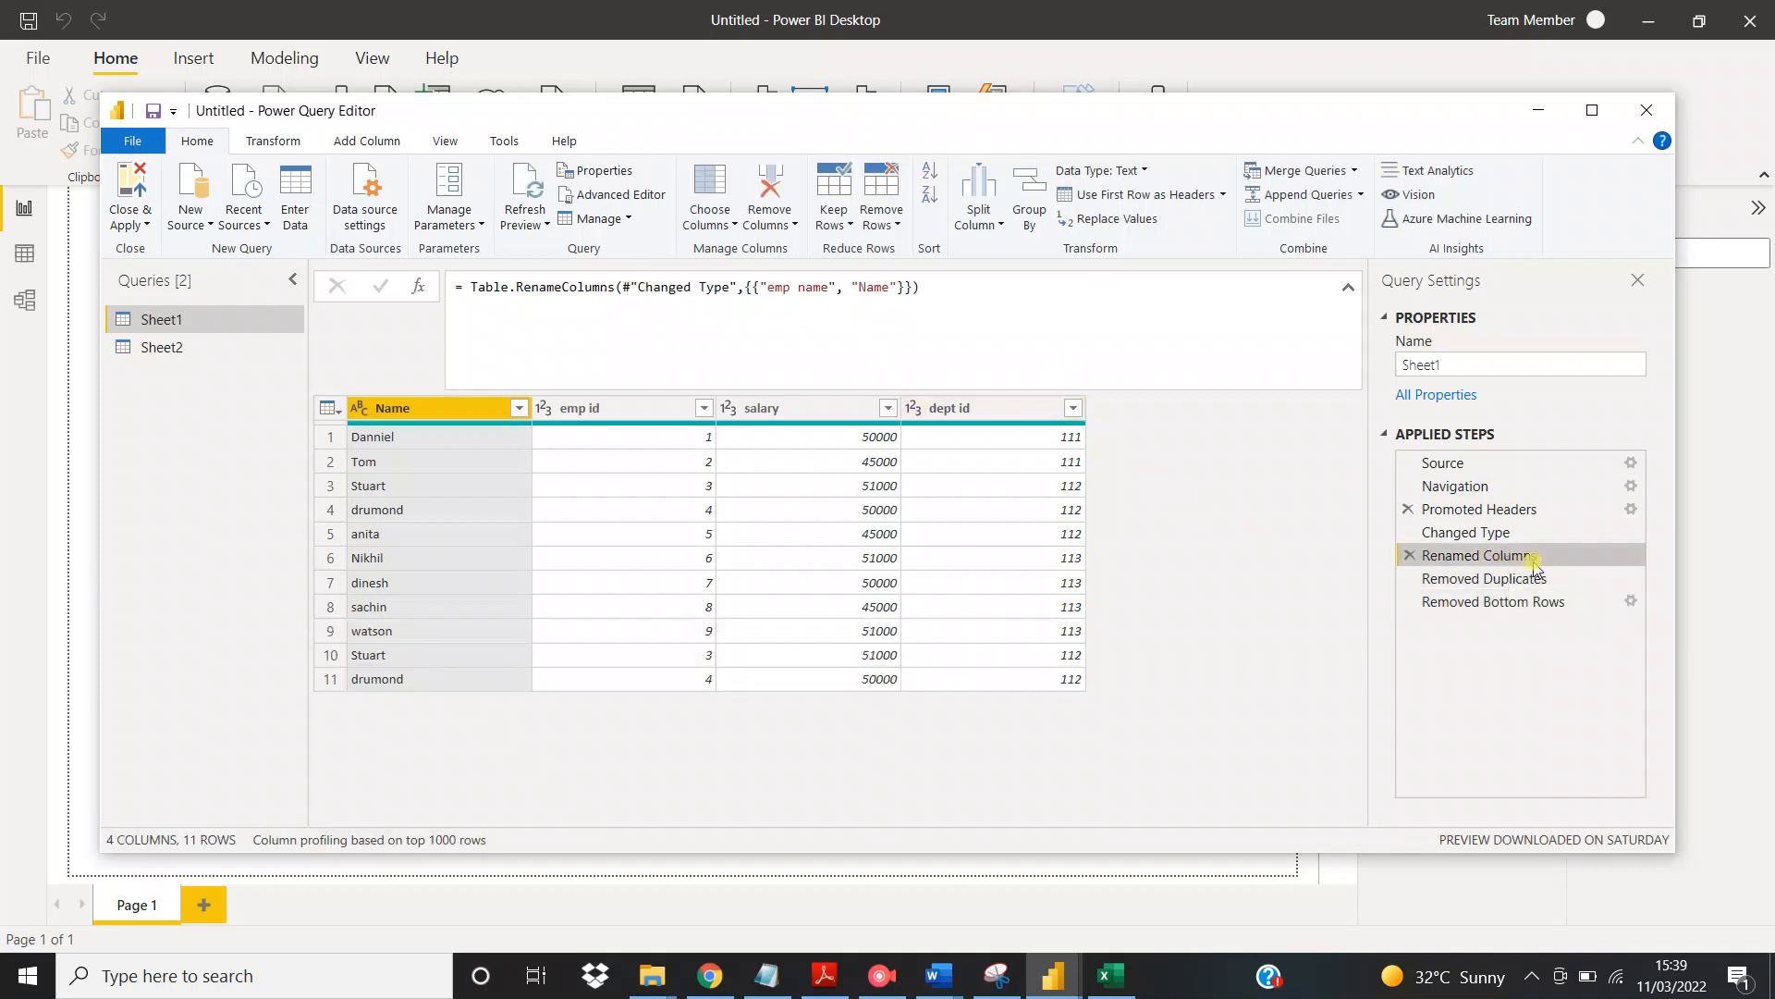
click(1471, 579)
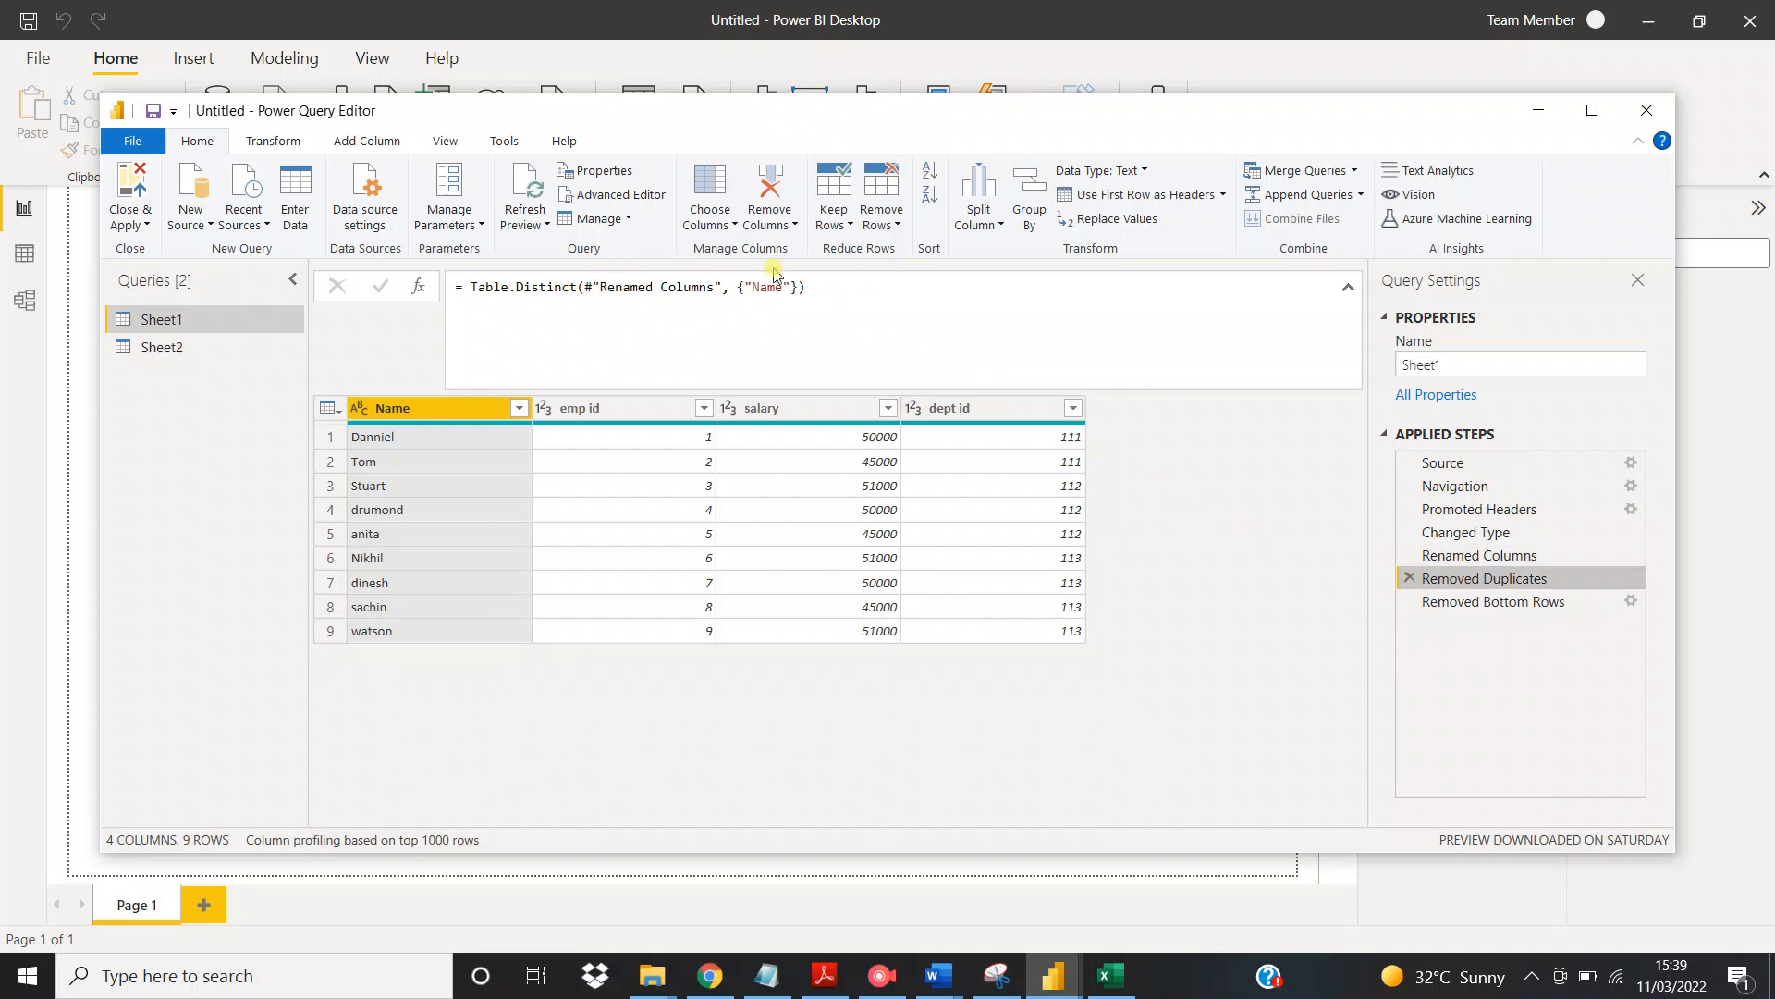
click(1425, 608)
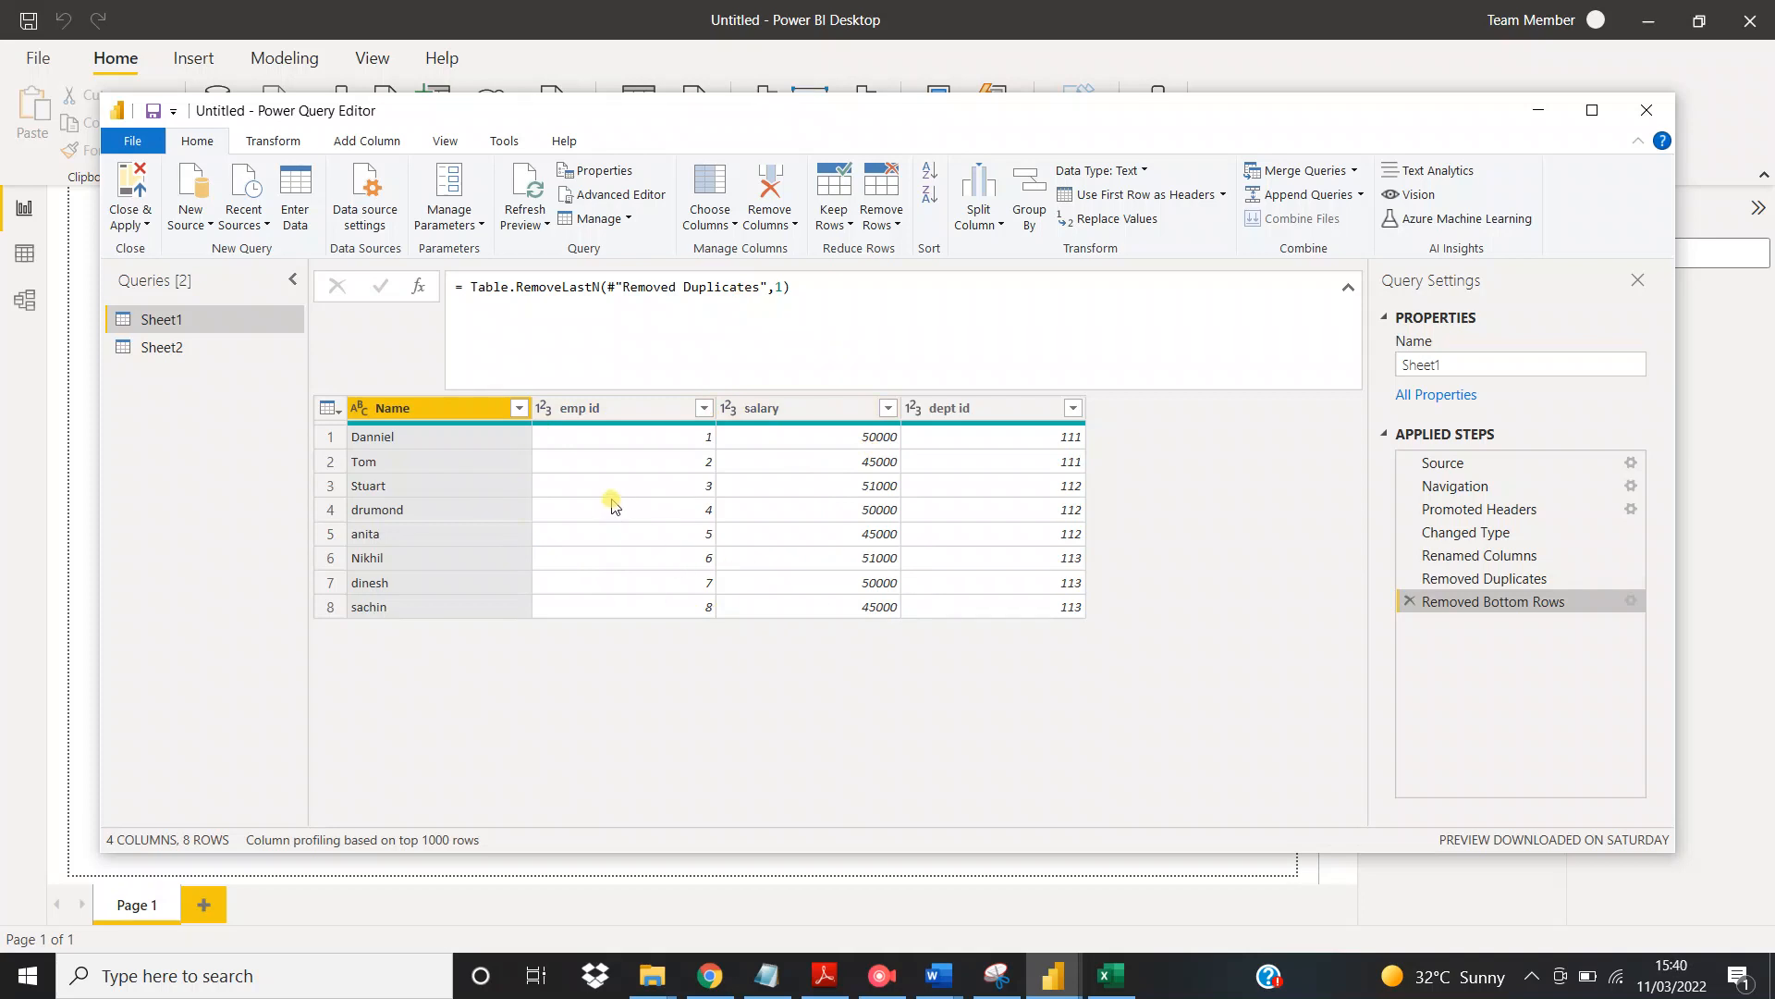
Remove the salary column from Sheet1 and delete the resulting applied step
click(788, 408)
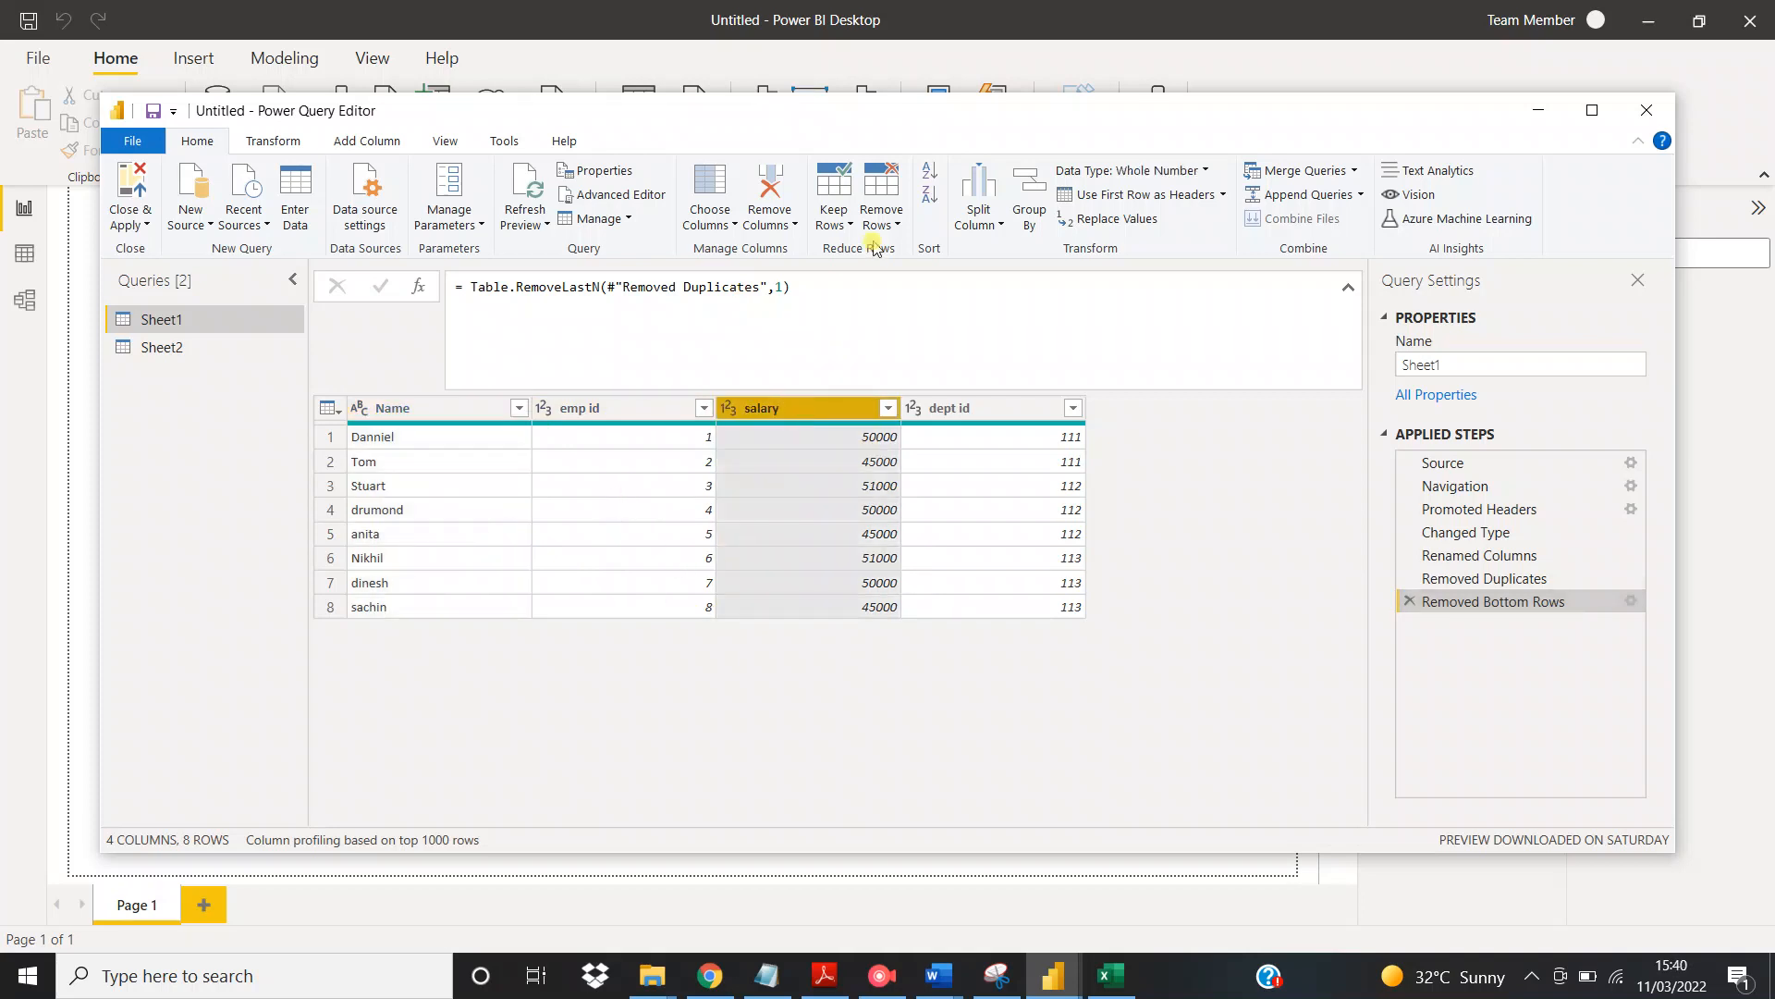
click(776, 222)
click(819, 250)
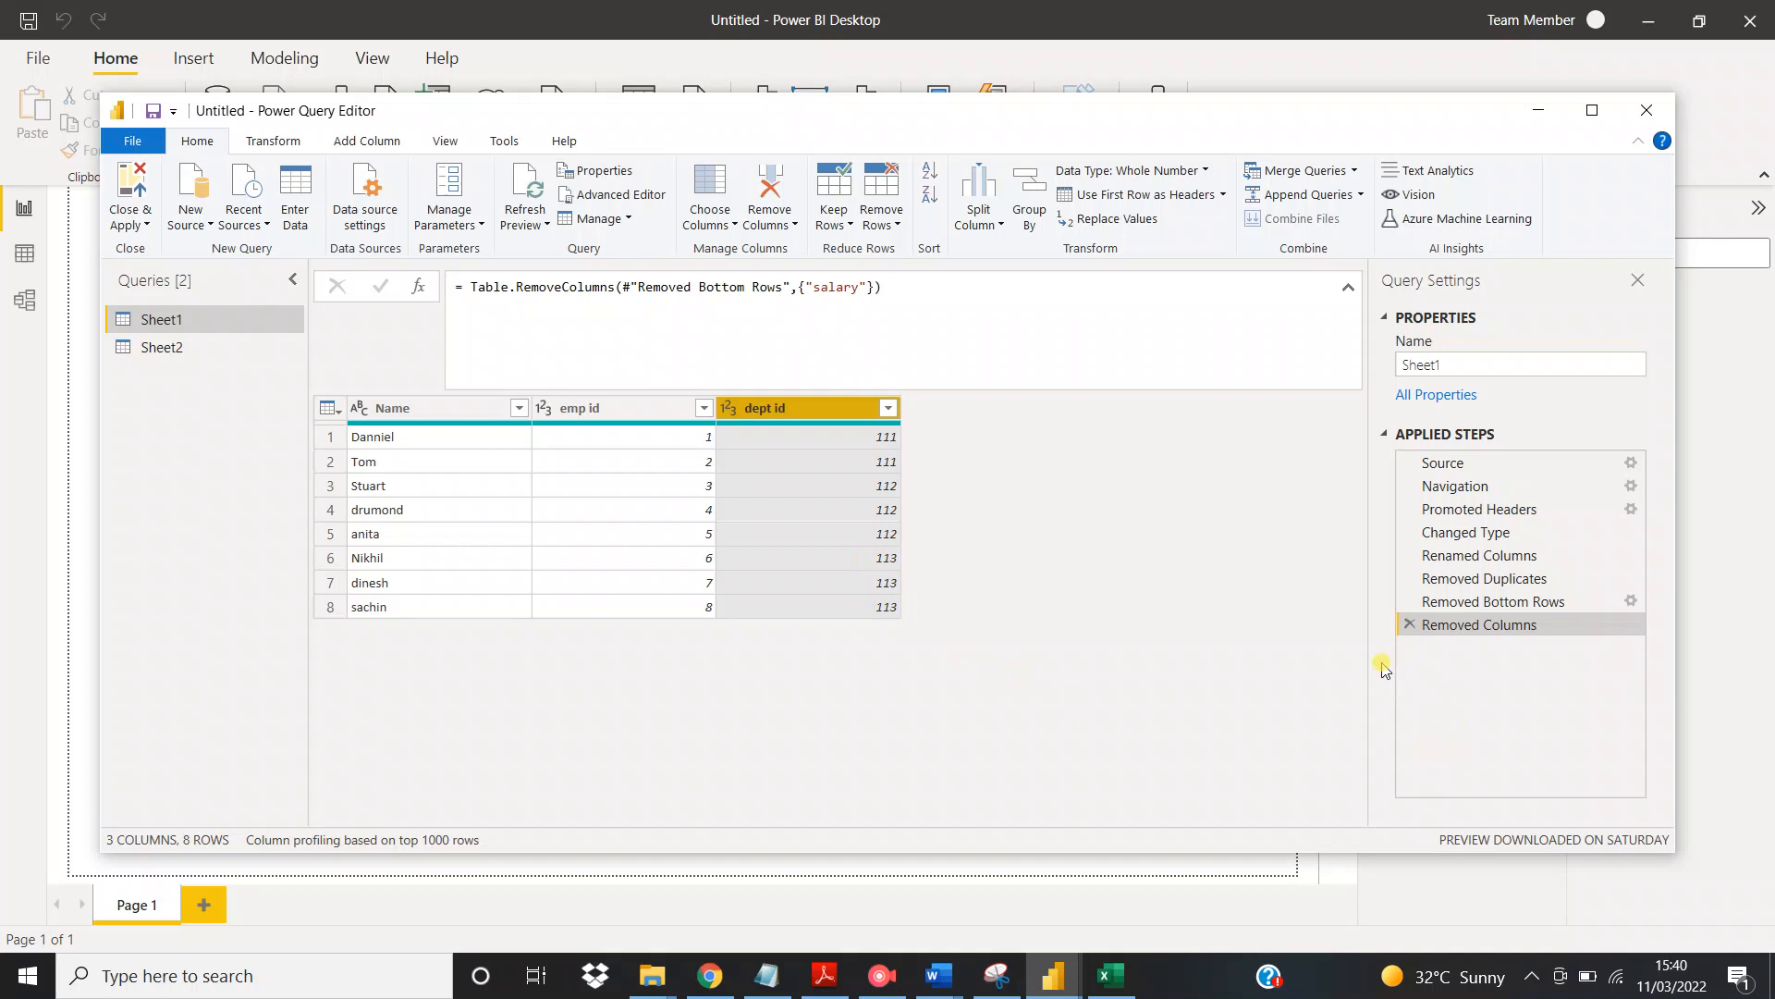
click(1410, 626)
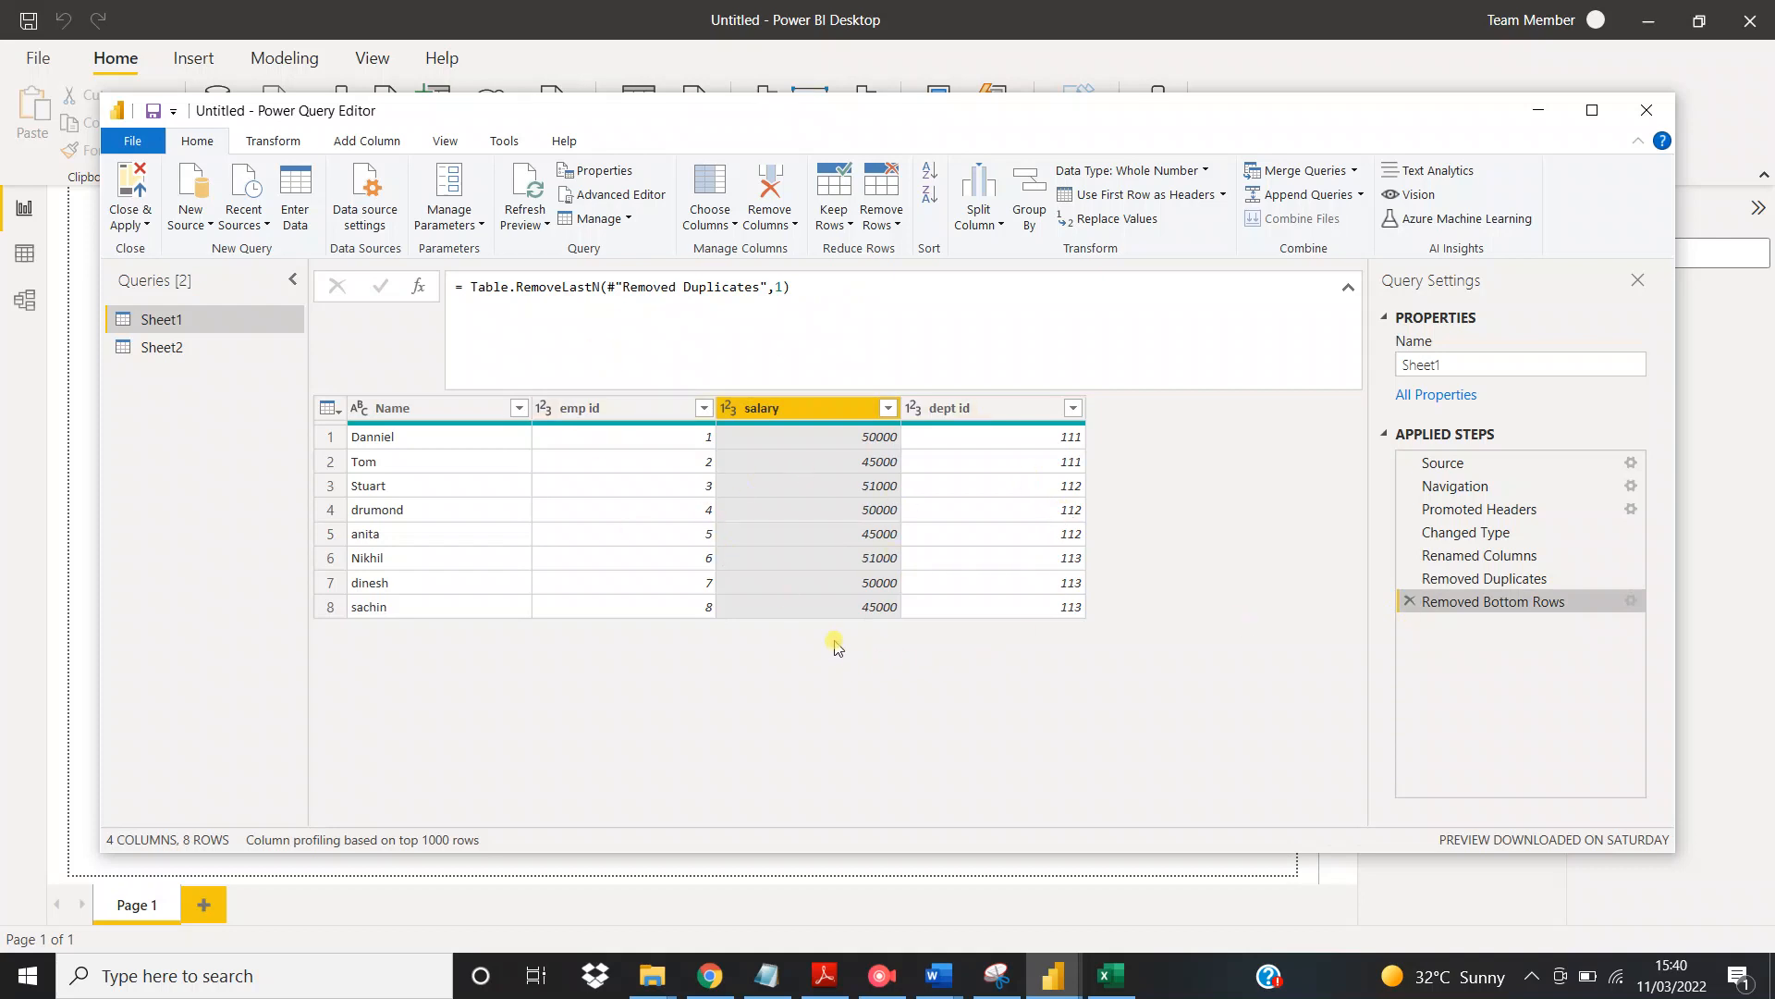
Apply the query changes and close Power Query Editor, and rename the Sheet1 table as Employee
click(130, 223)
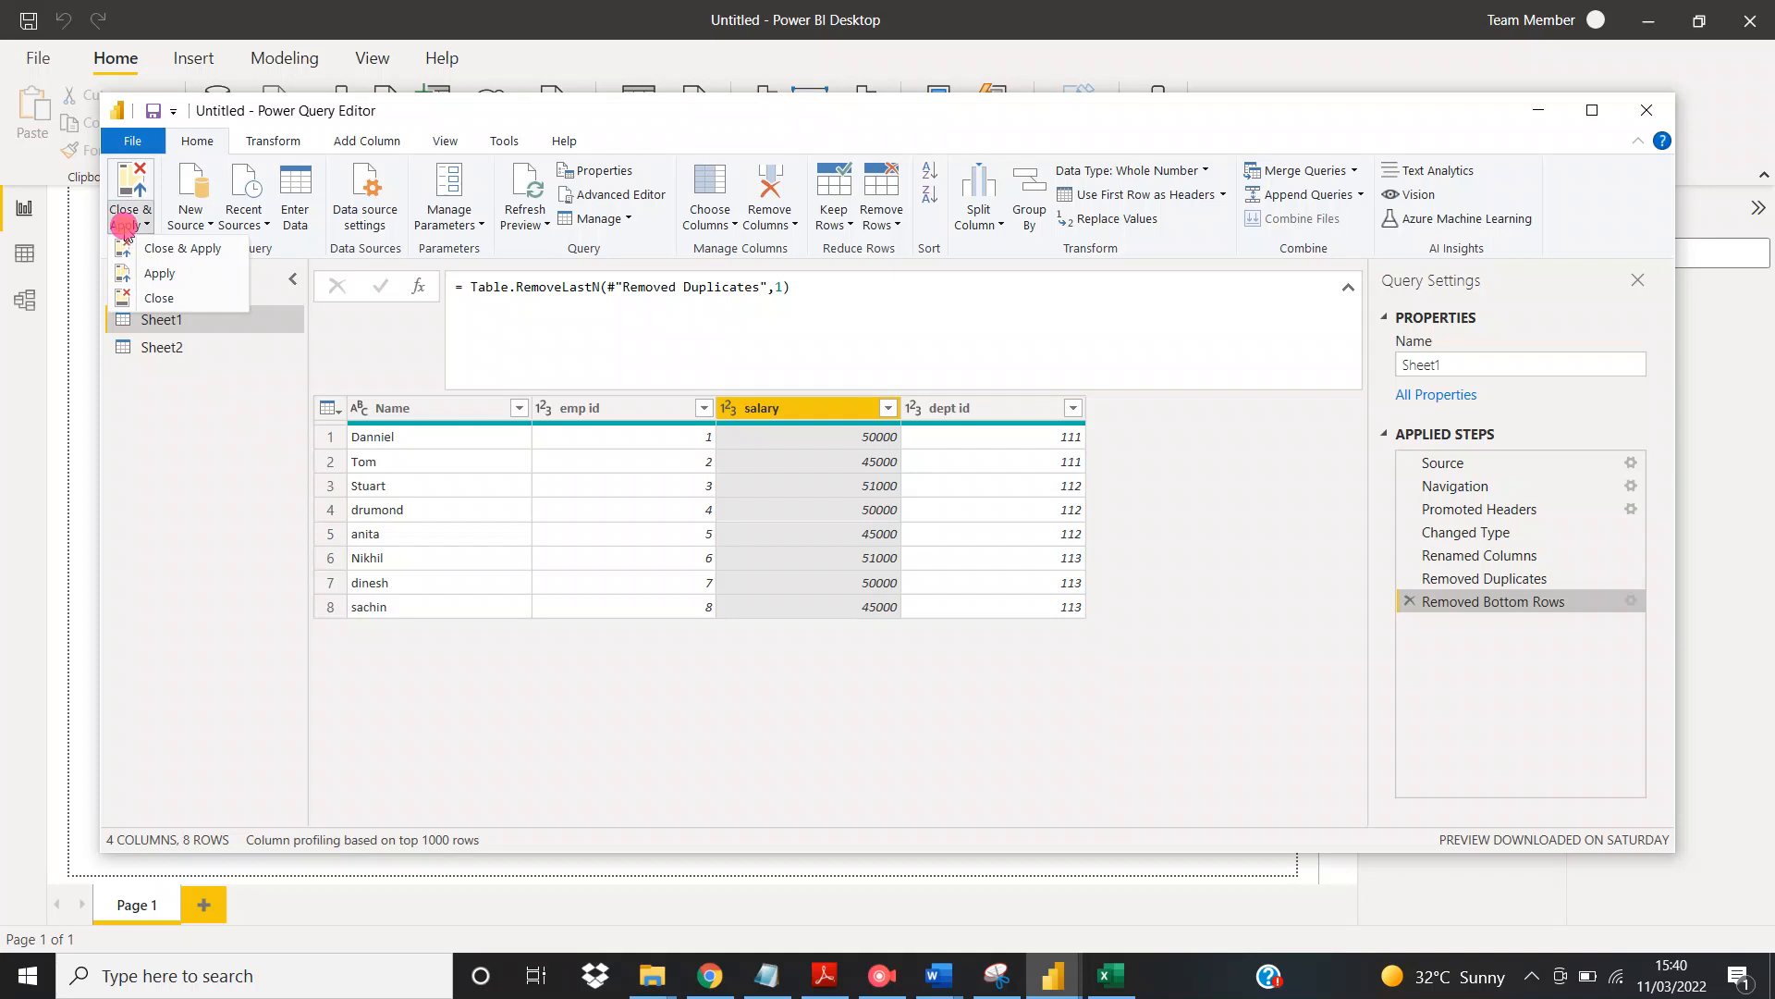
click(157, 250)
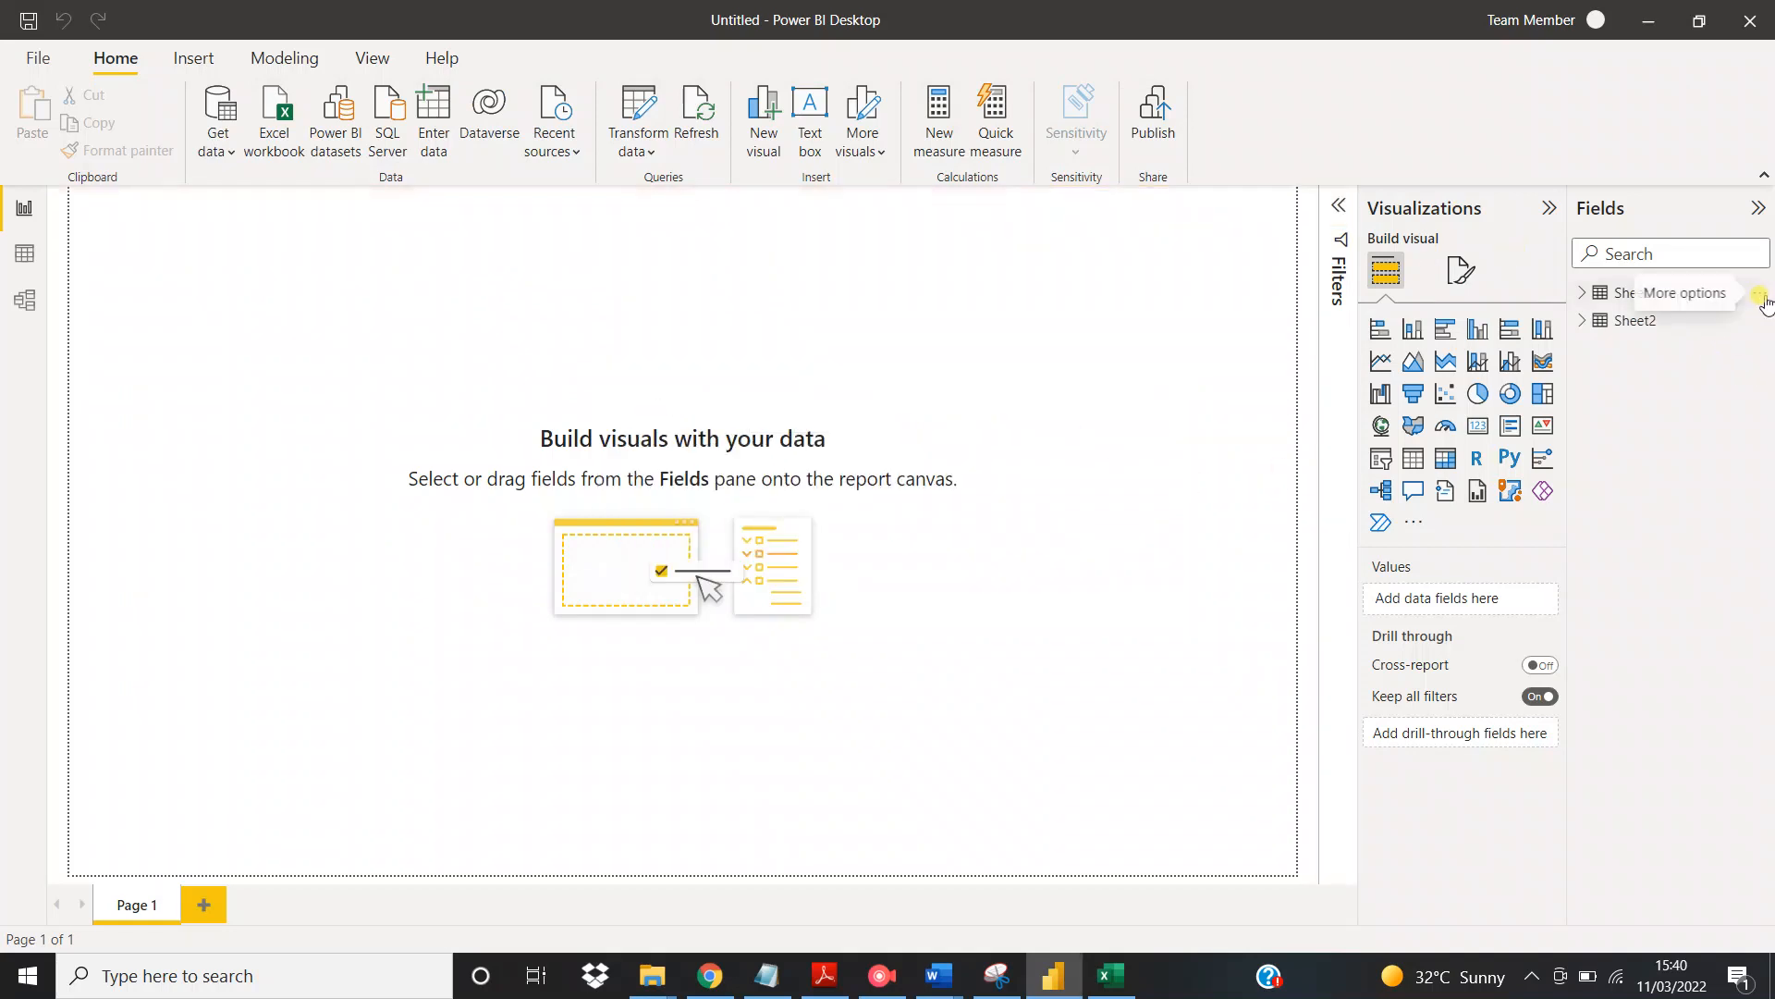
click(1760, 296)
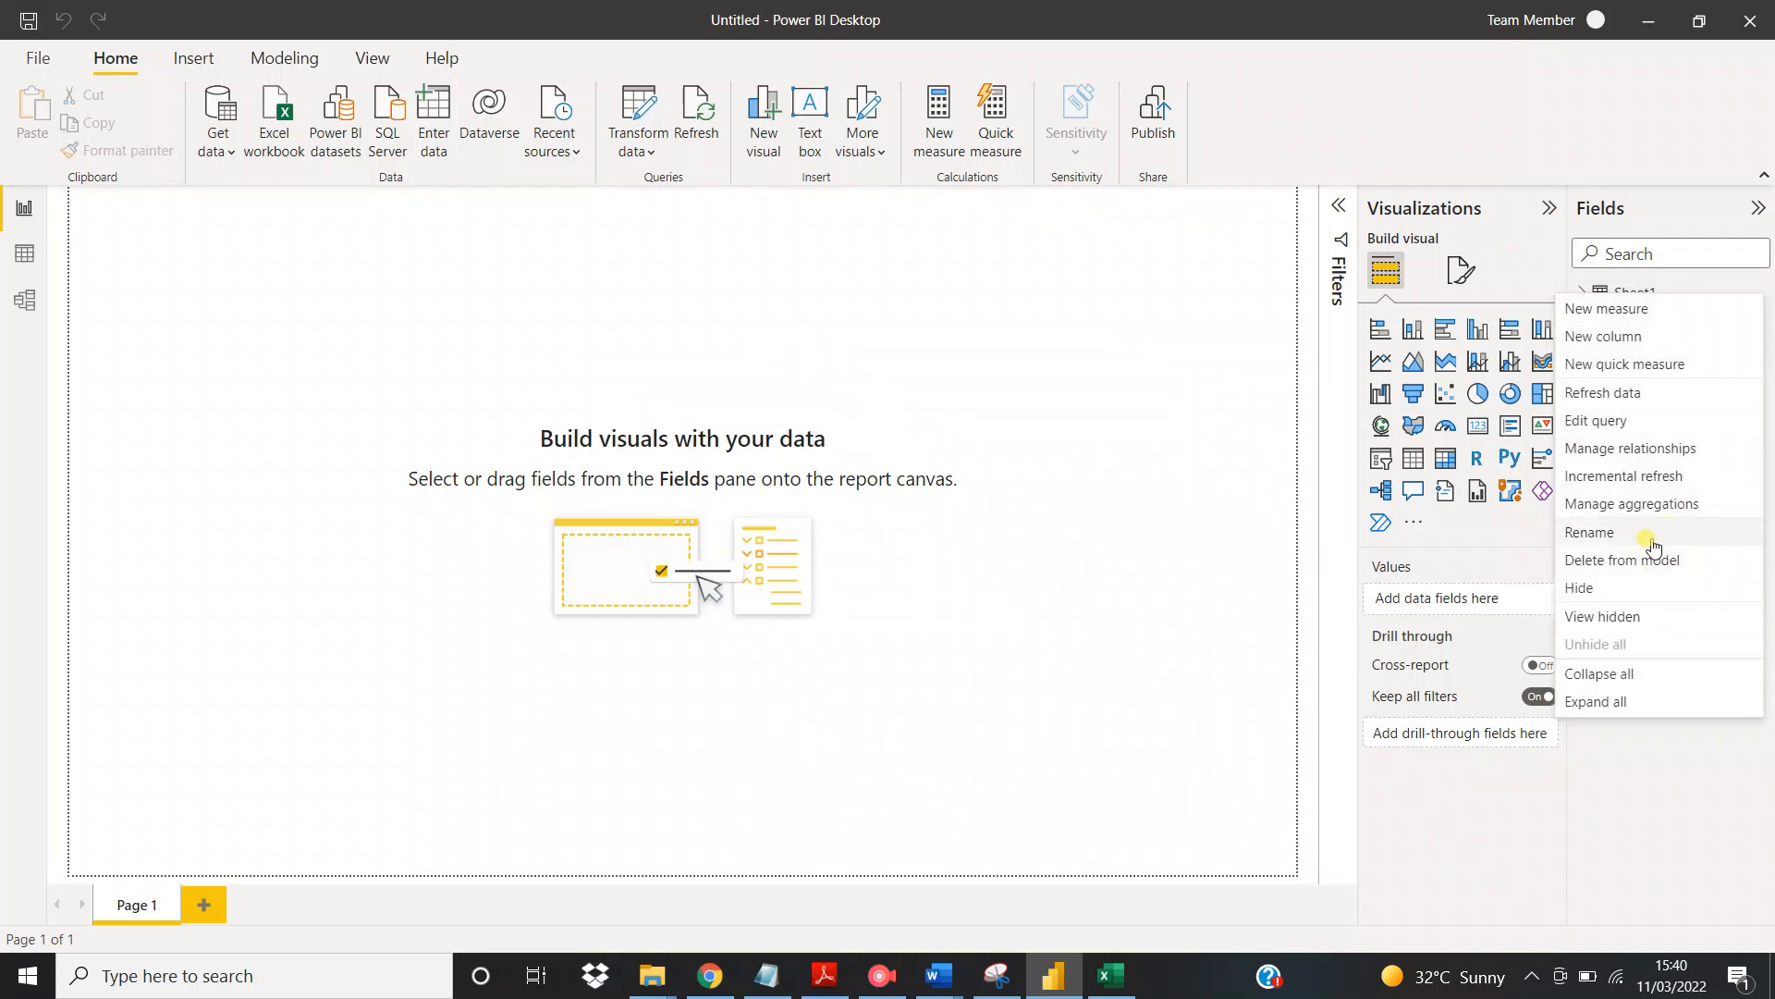
click(1602, 532)
text(Employee)
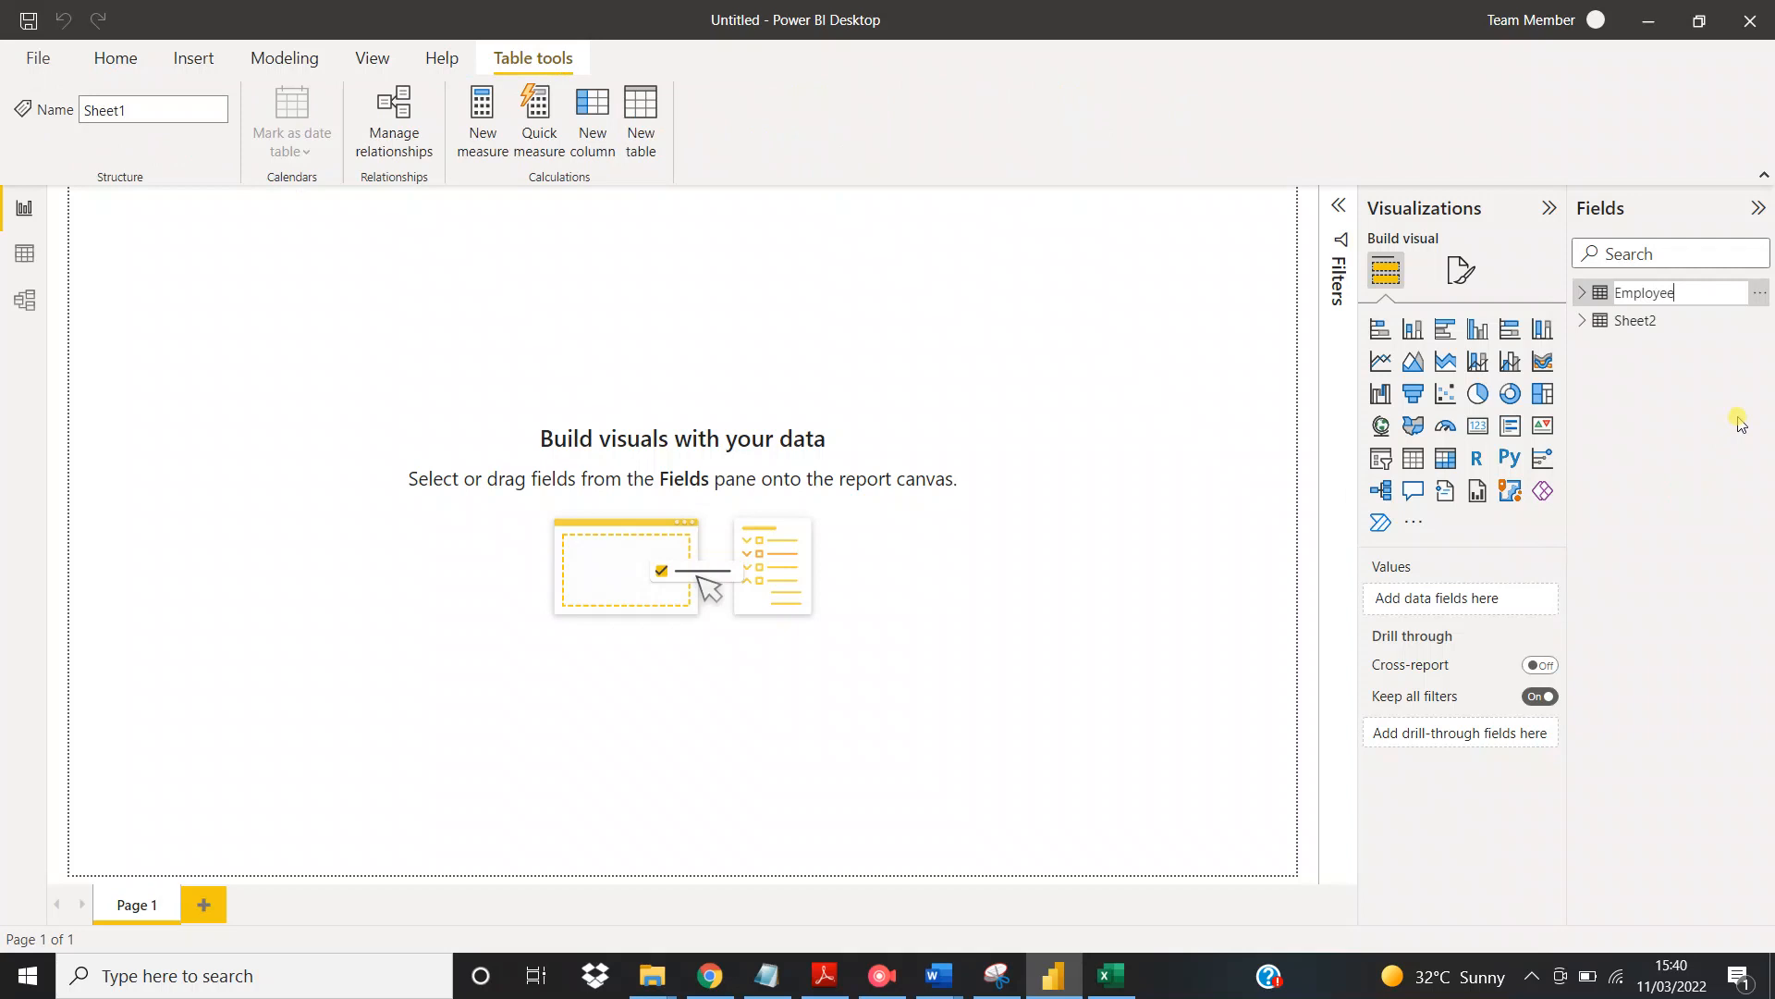
key(Return)
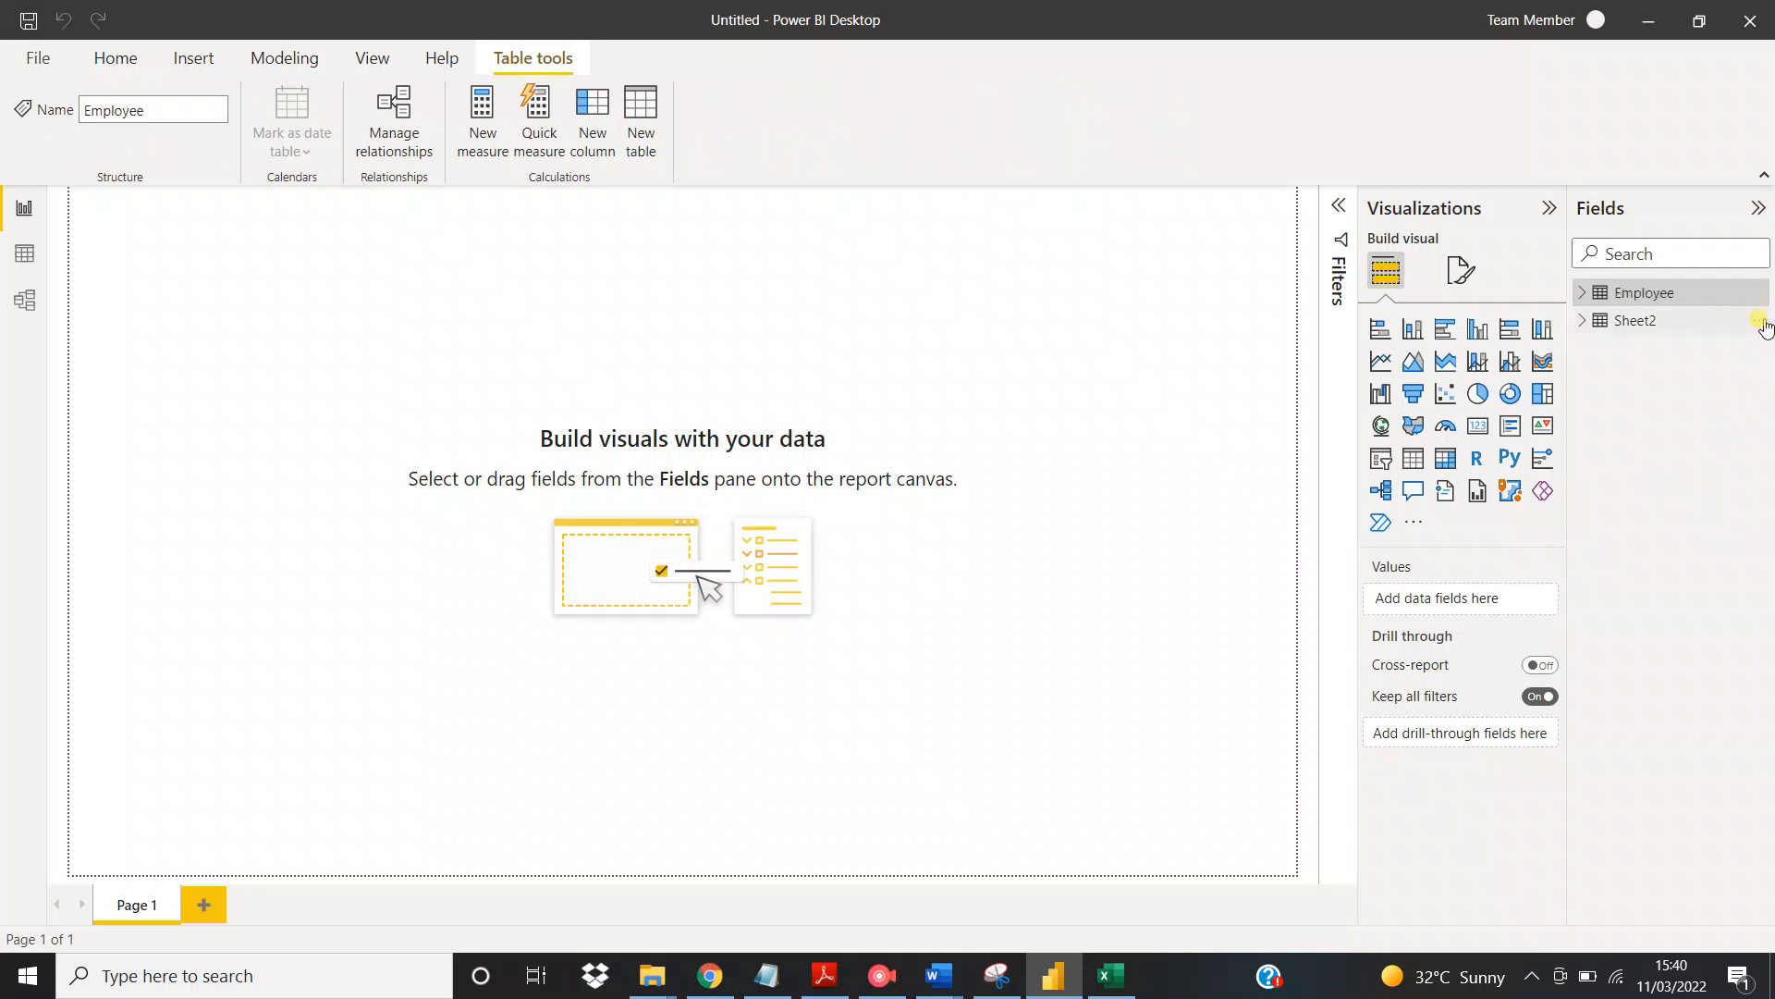
Rename the Sheet2 table as Dept
click(1757, 319)
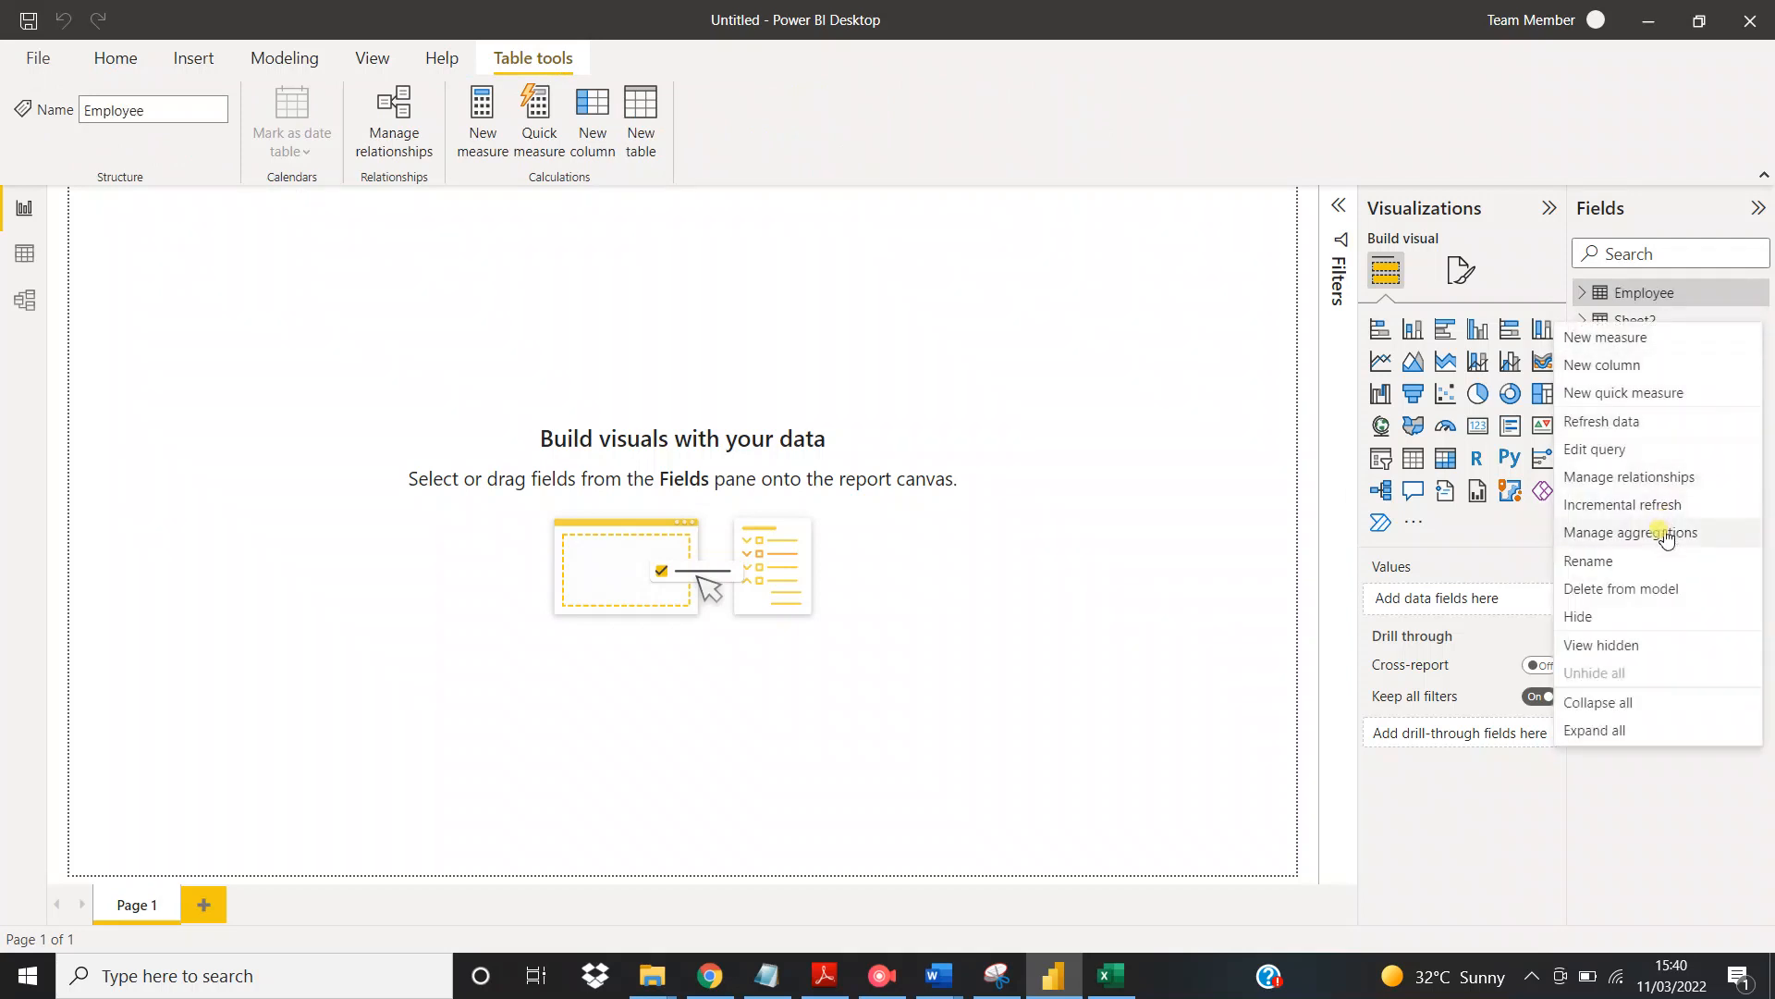
click(1638, 561)
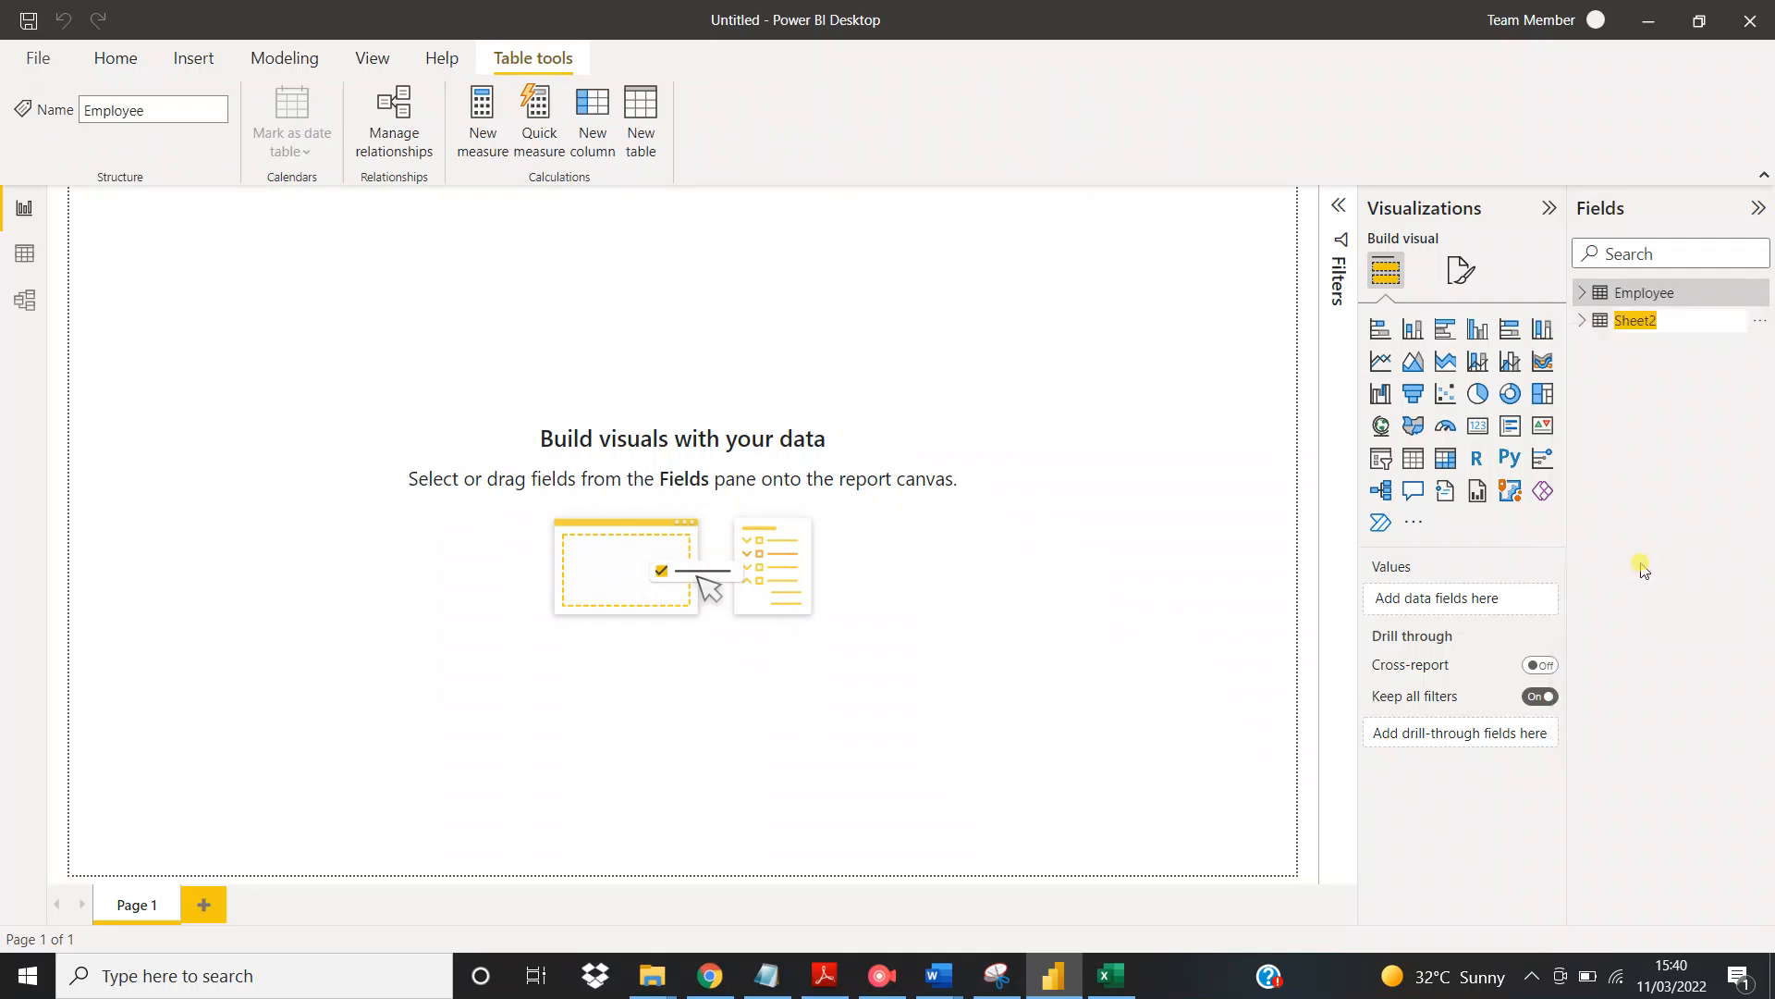
text(De)
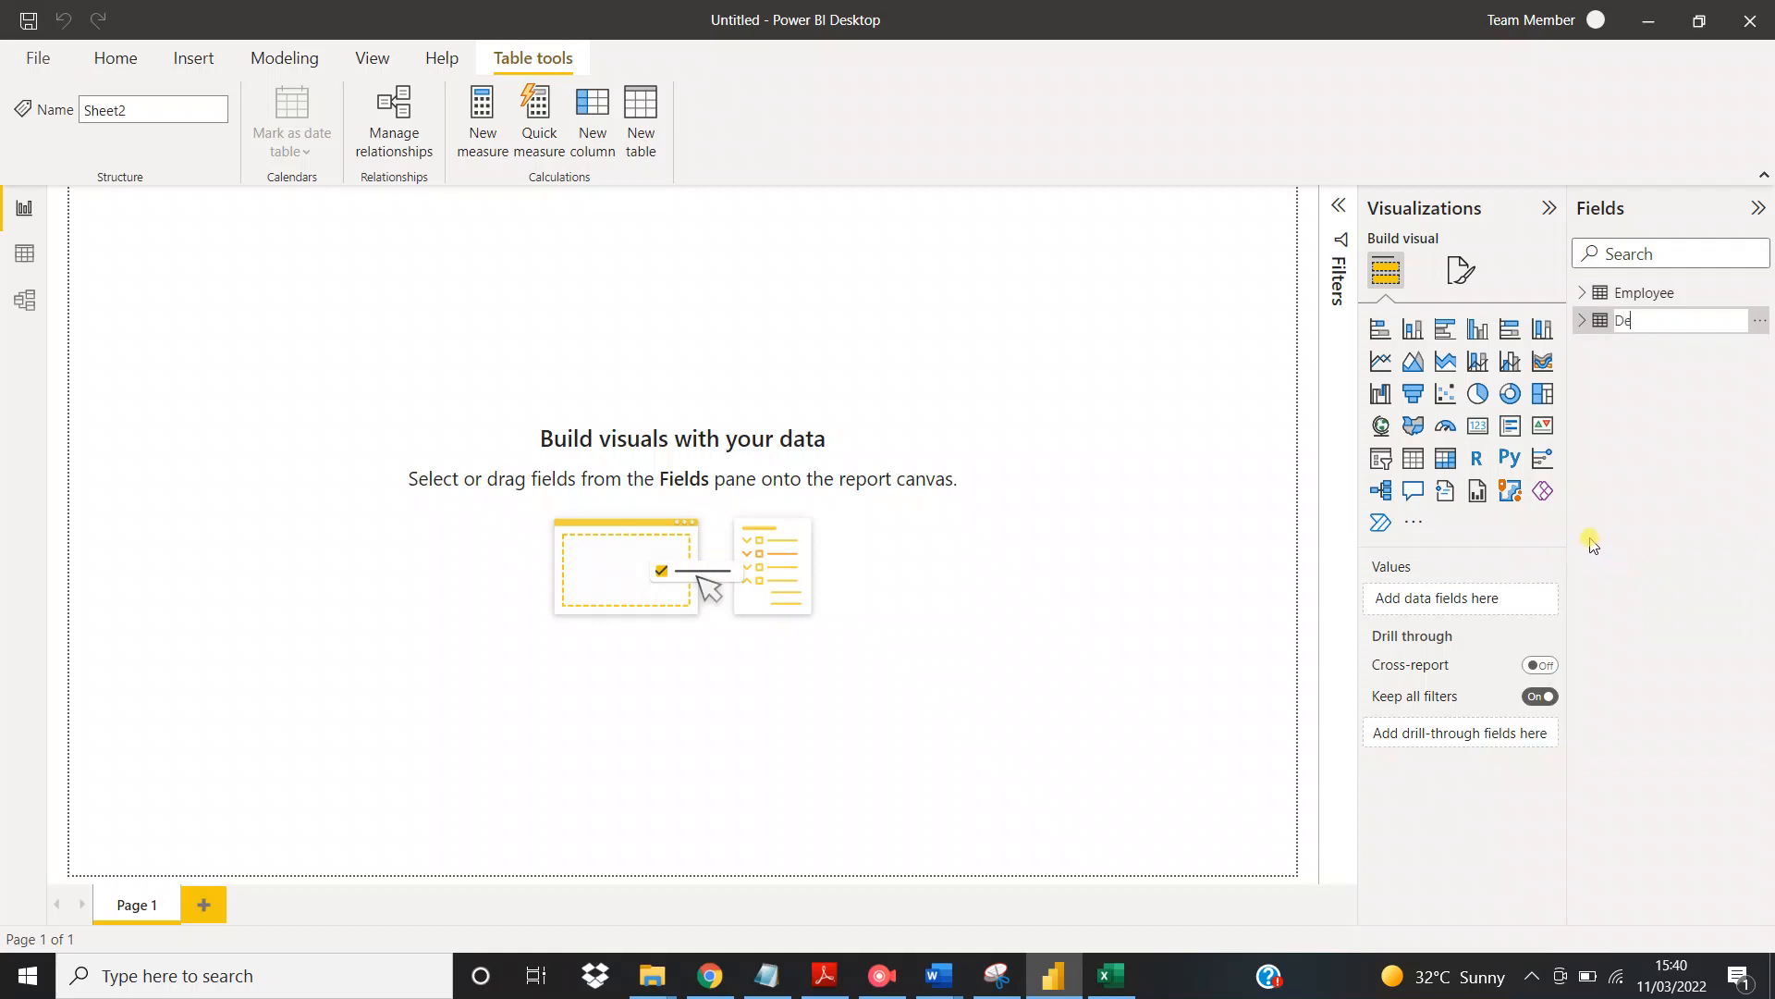
text(pt)
key(Return)
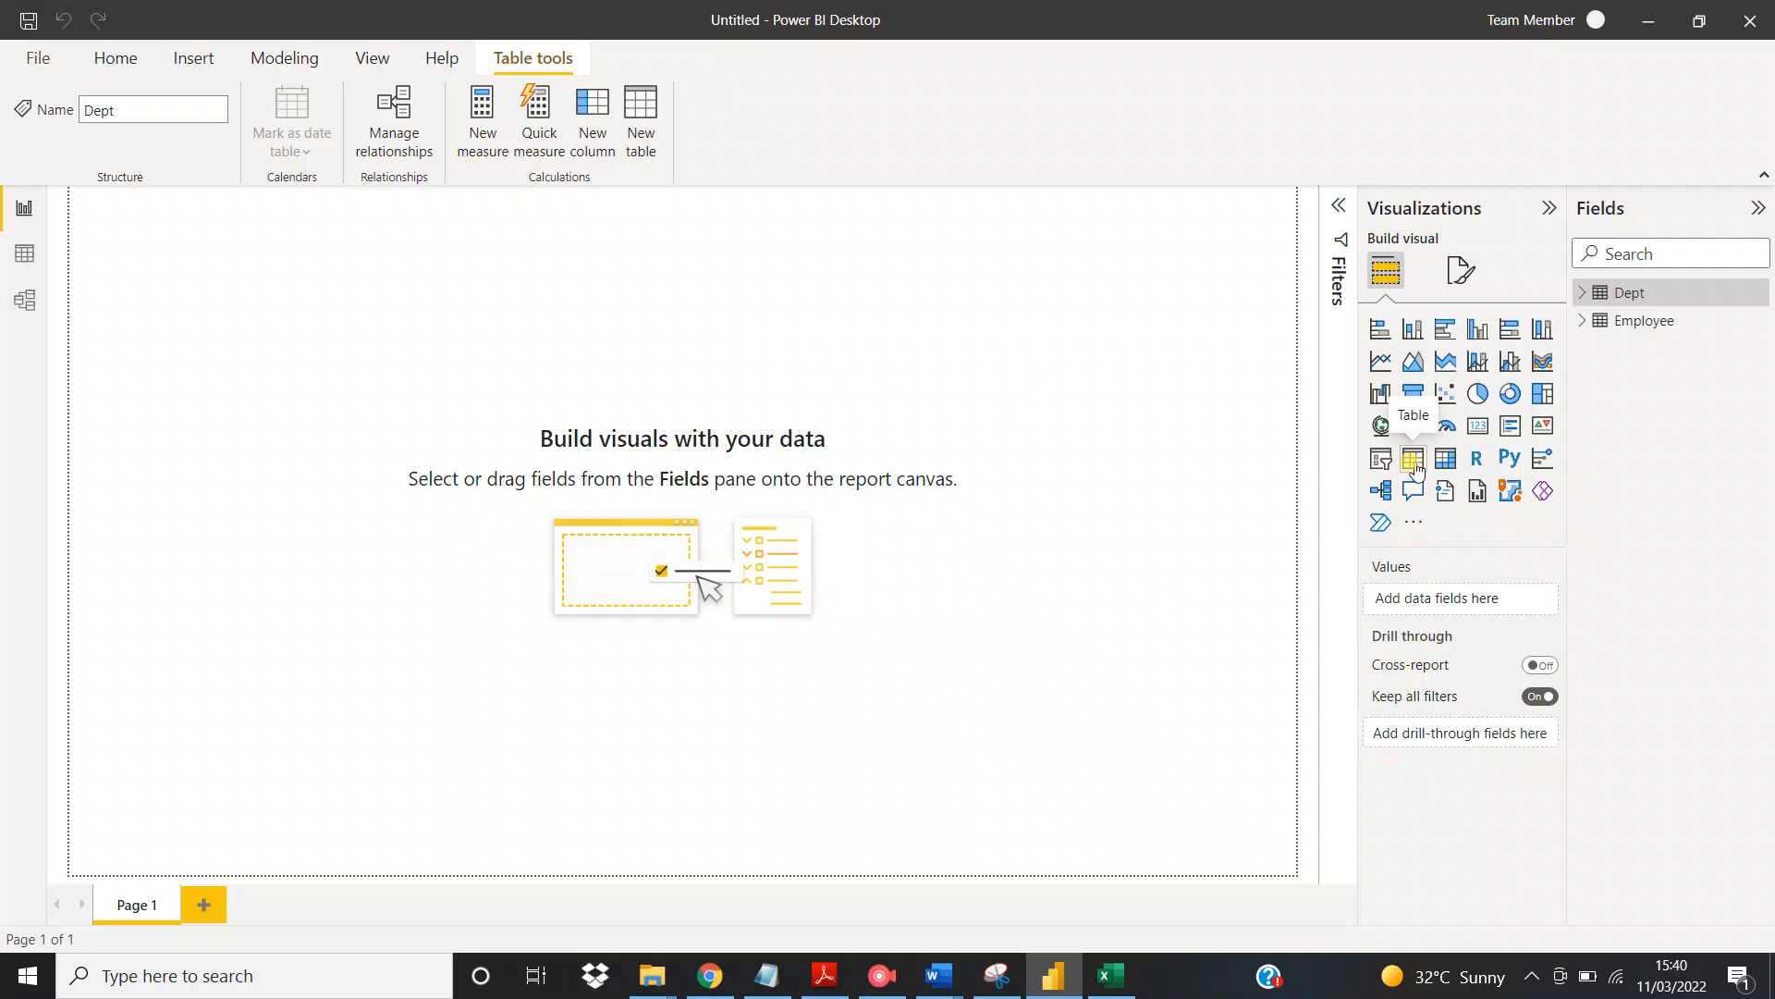
Add a table visual showing Name, emp id and salary from the Employee table, positioned mid-page and widened
click(1415, 462)
drag(269, 420, 532, 590)
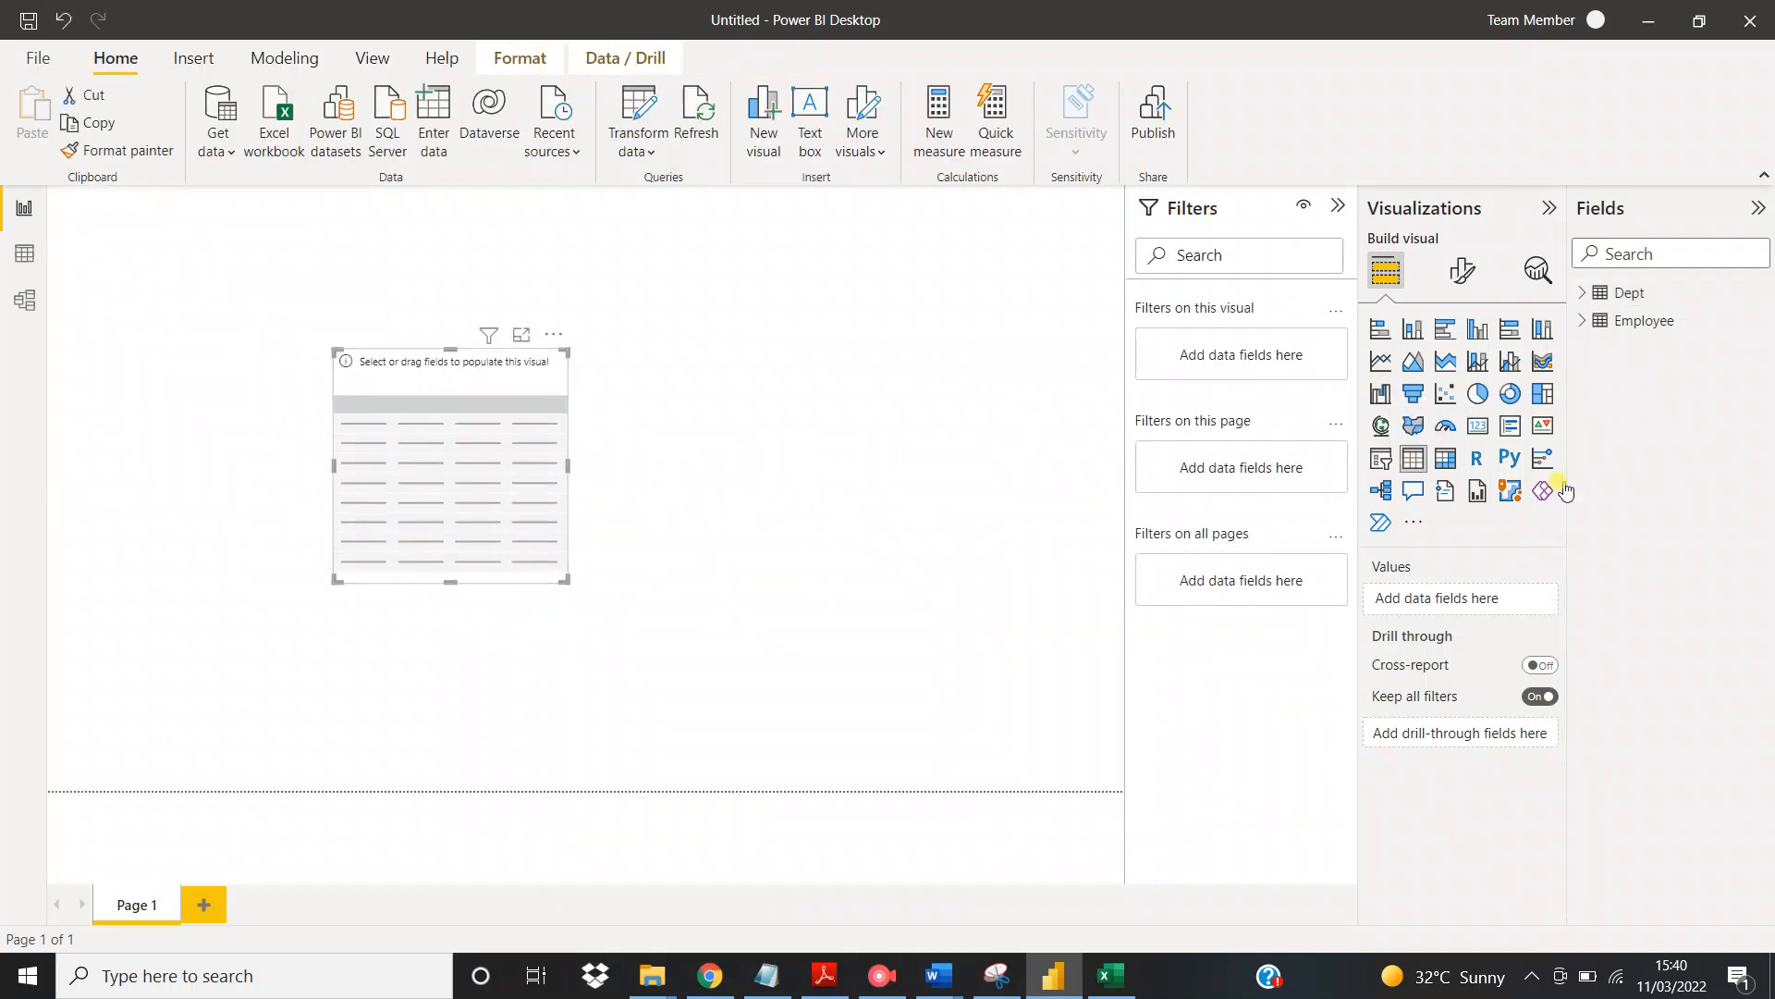
click(1586, 324)
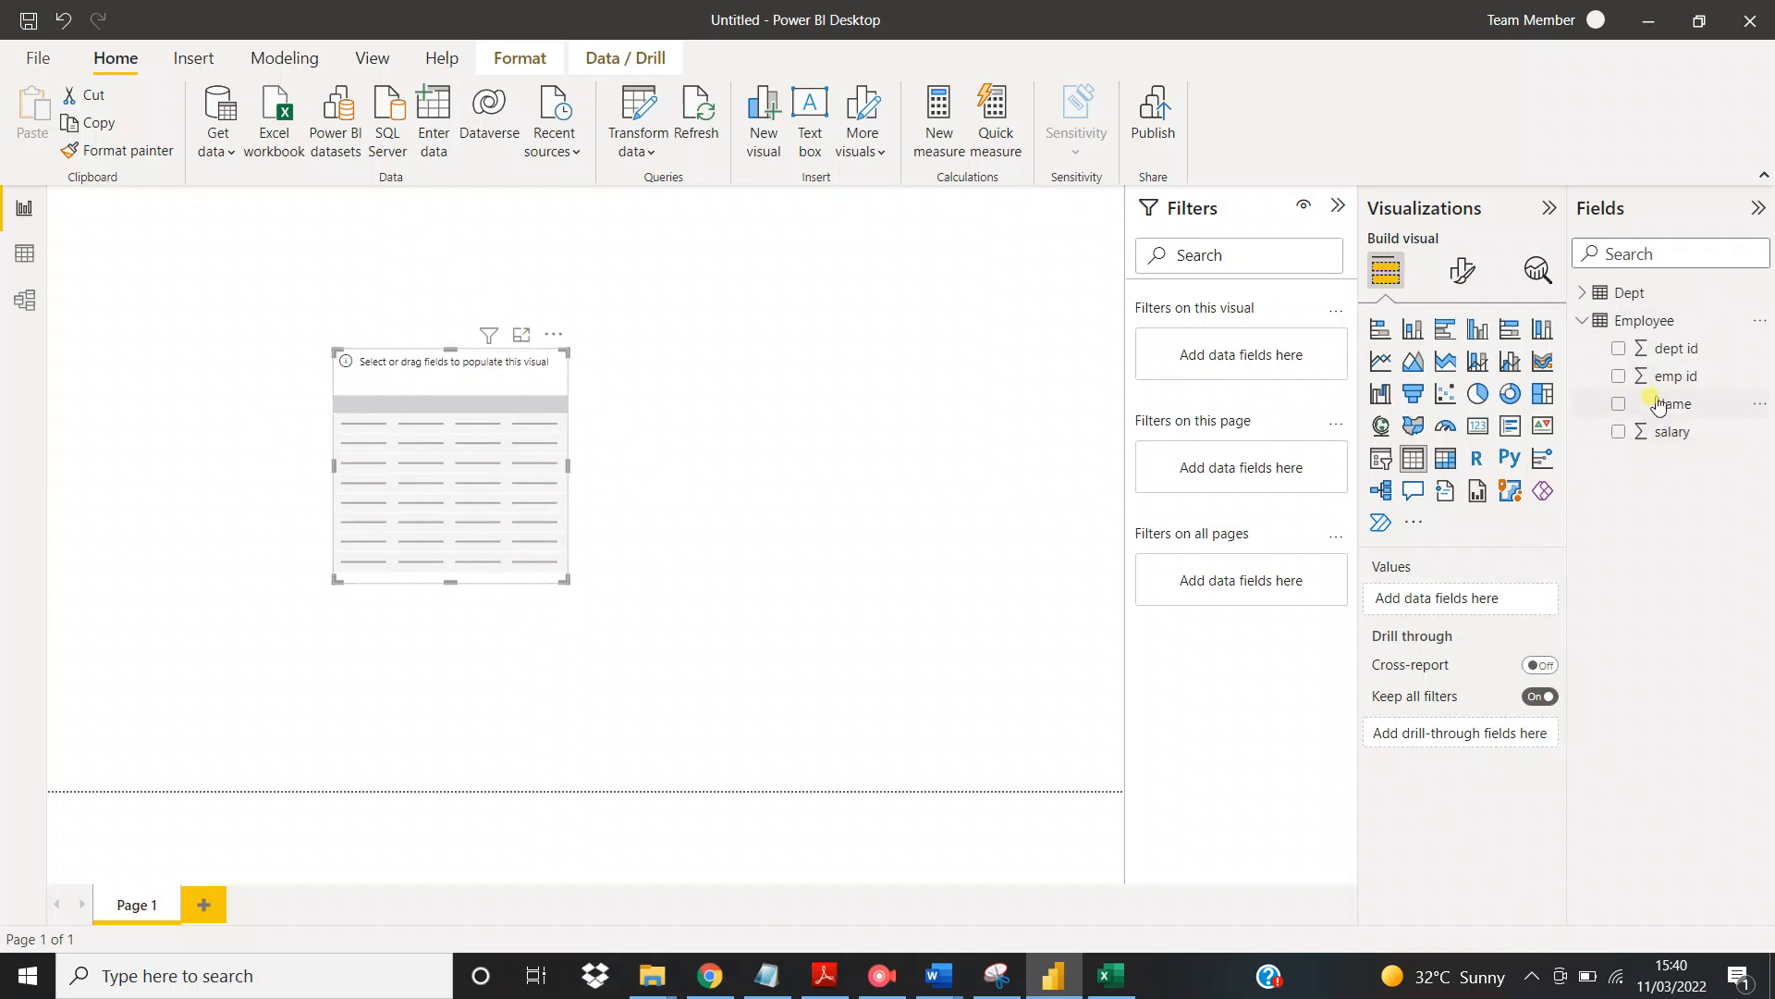
click(1619, 407)
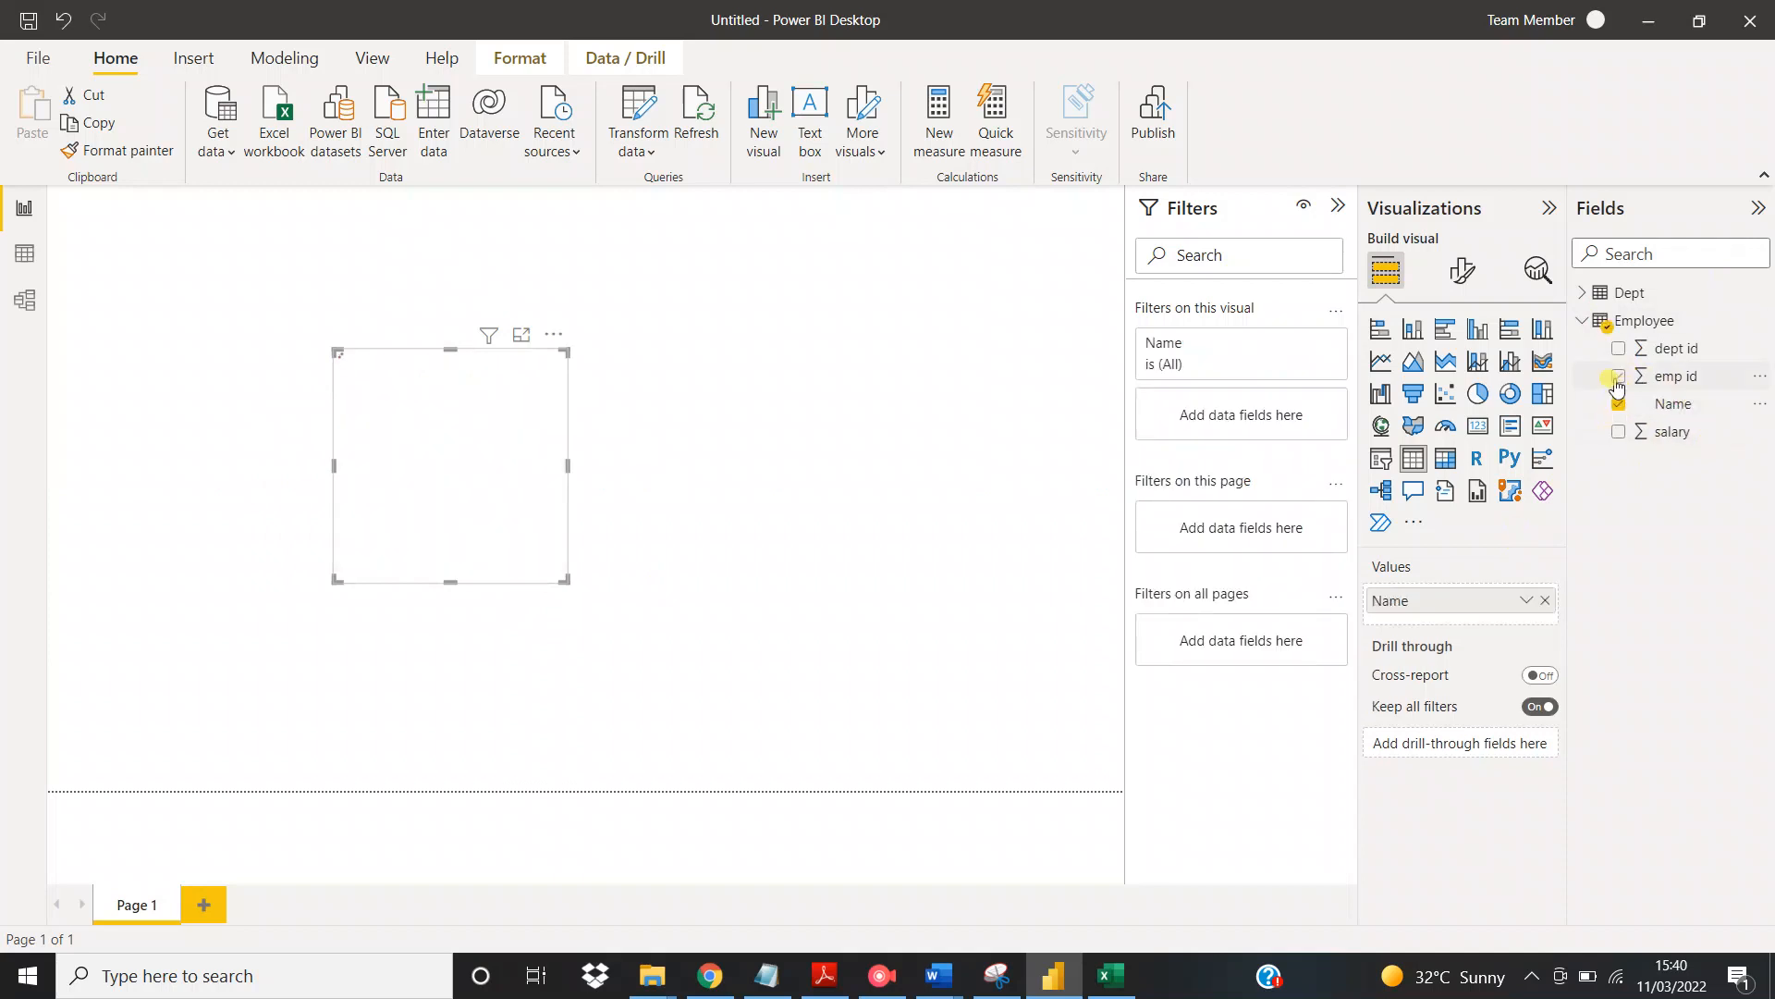
click(1619, 377)
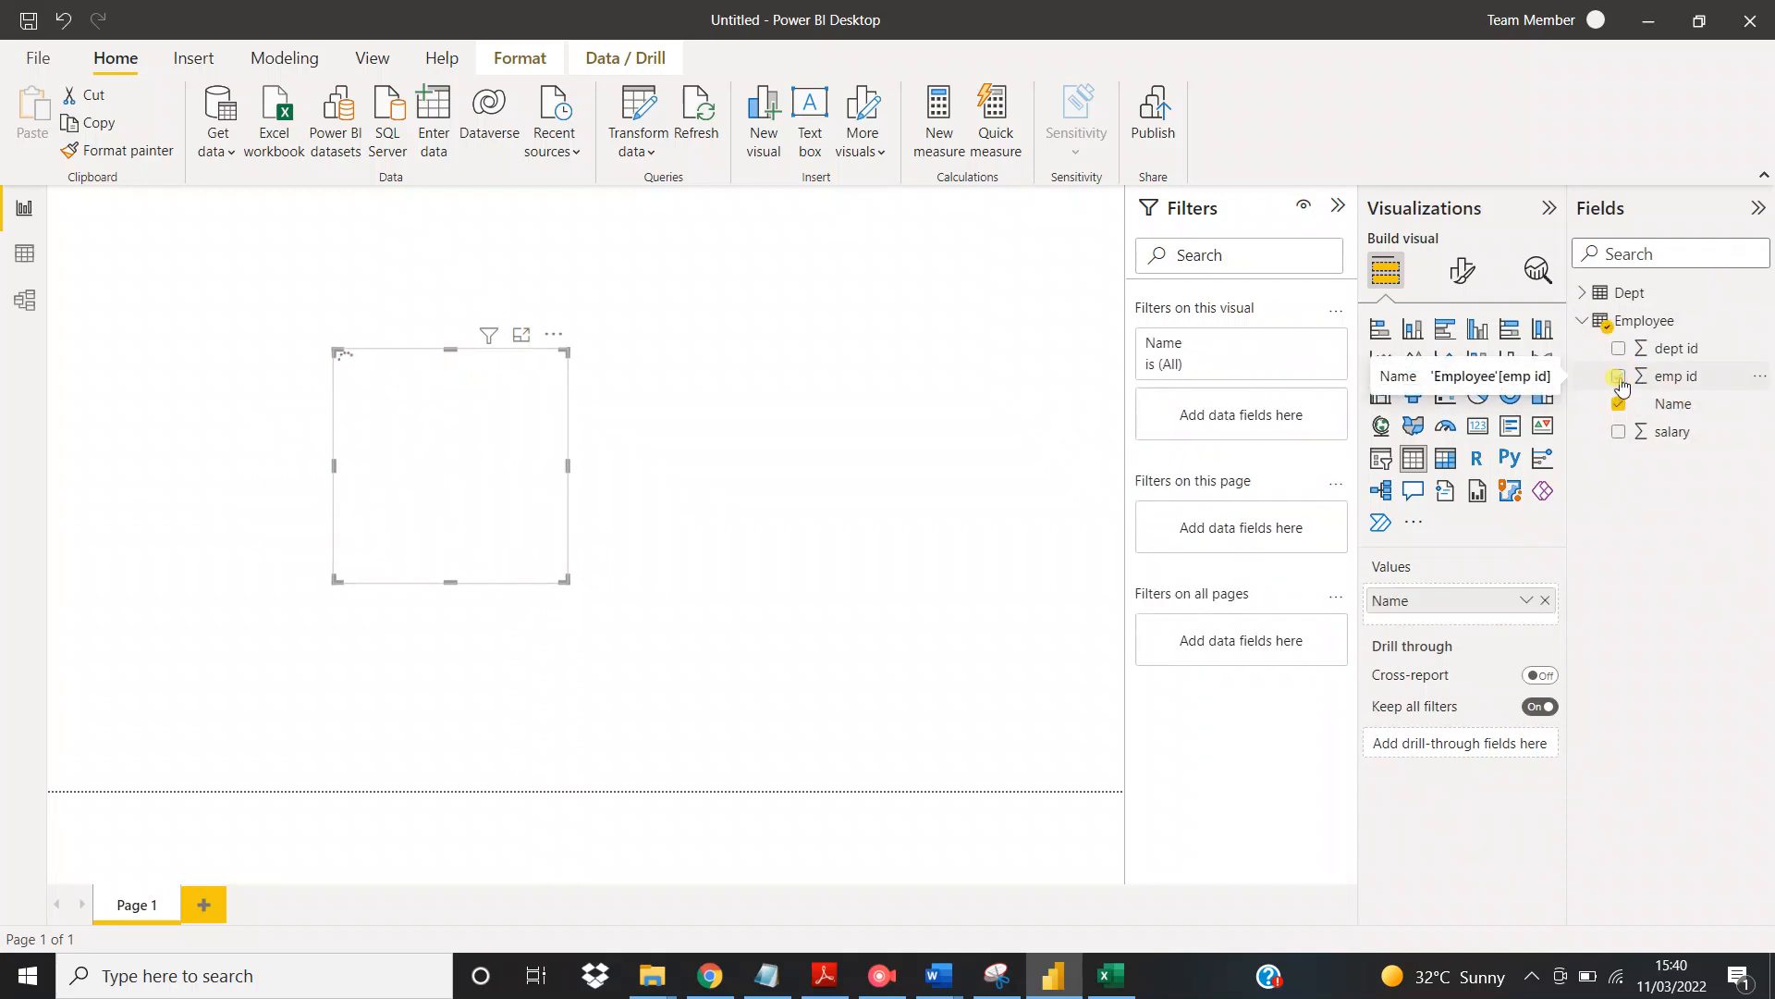
click(1618, 433)
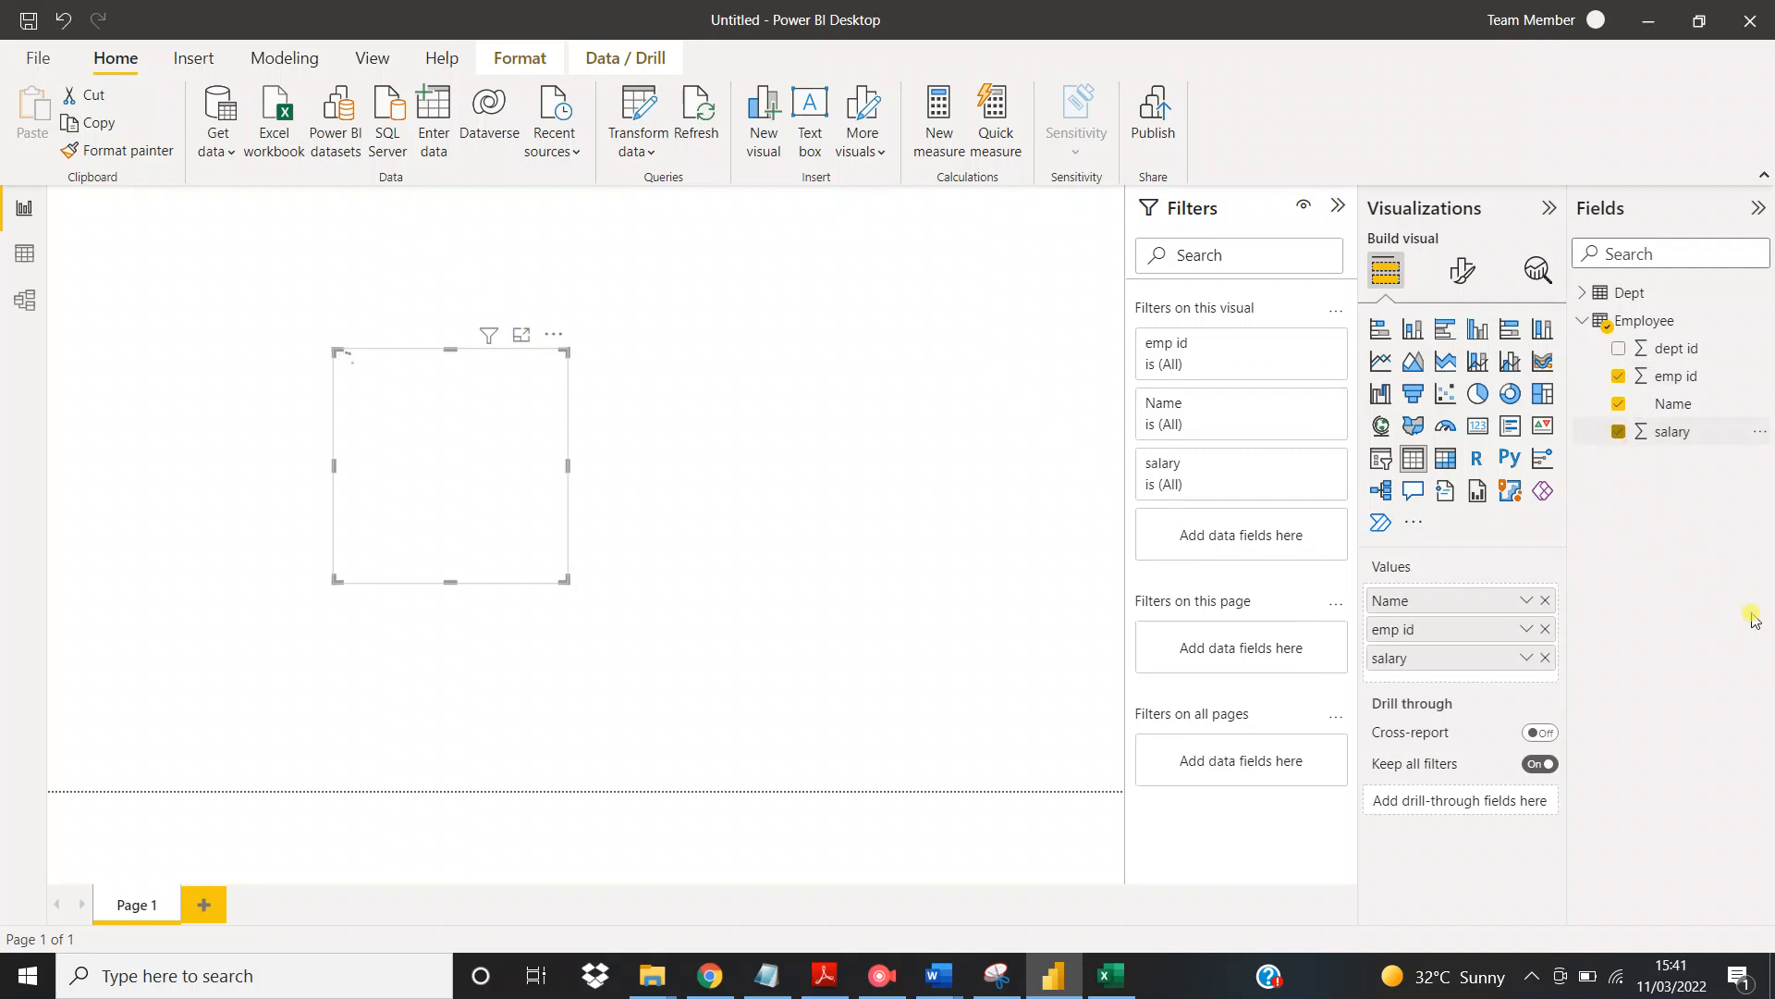
drag(564, 579, 683, 590)
Compare the table visual with the source rows on Sheet1 of Employee.xlsx in Excel, and return to Power BI Desktop
click(1107, 976)
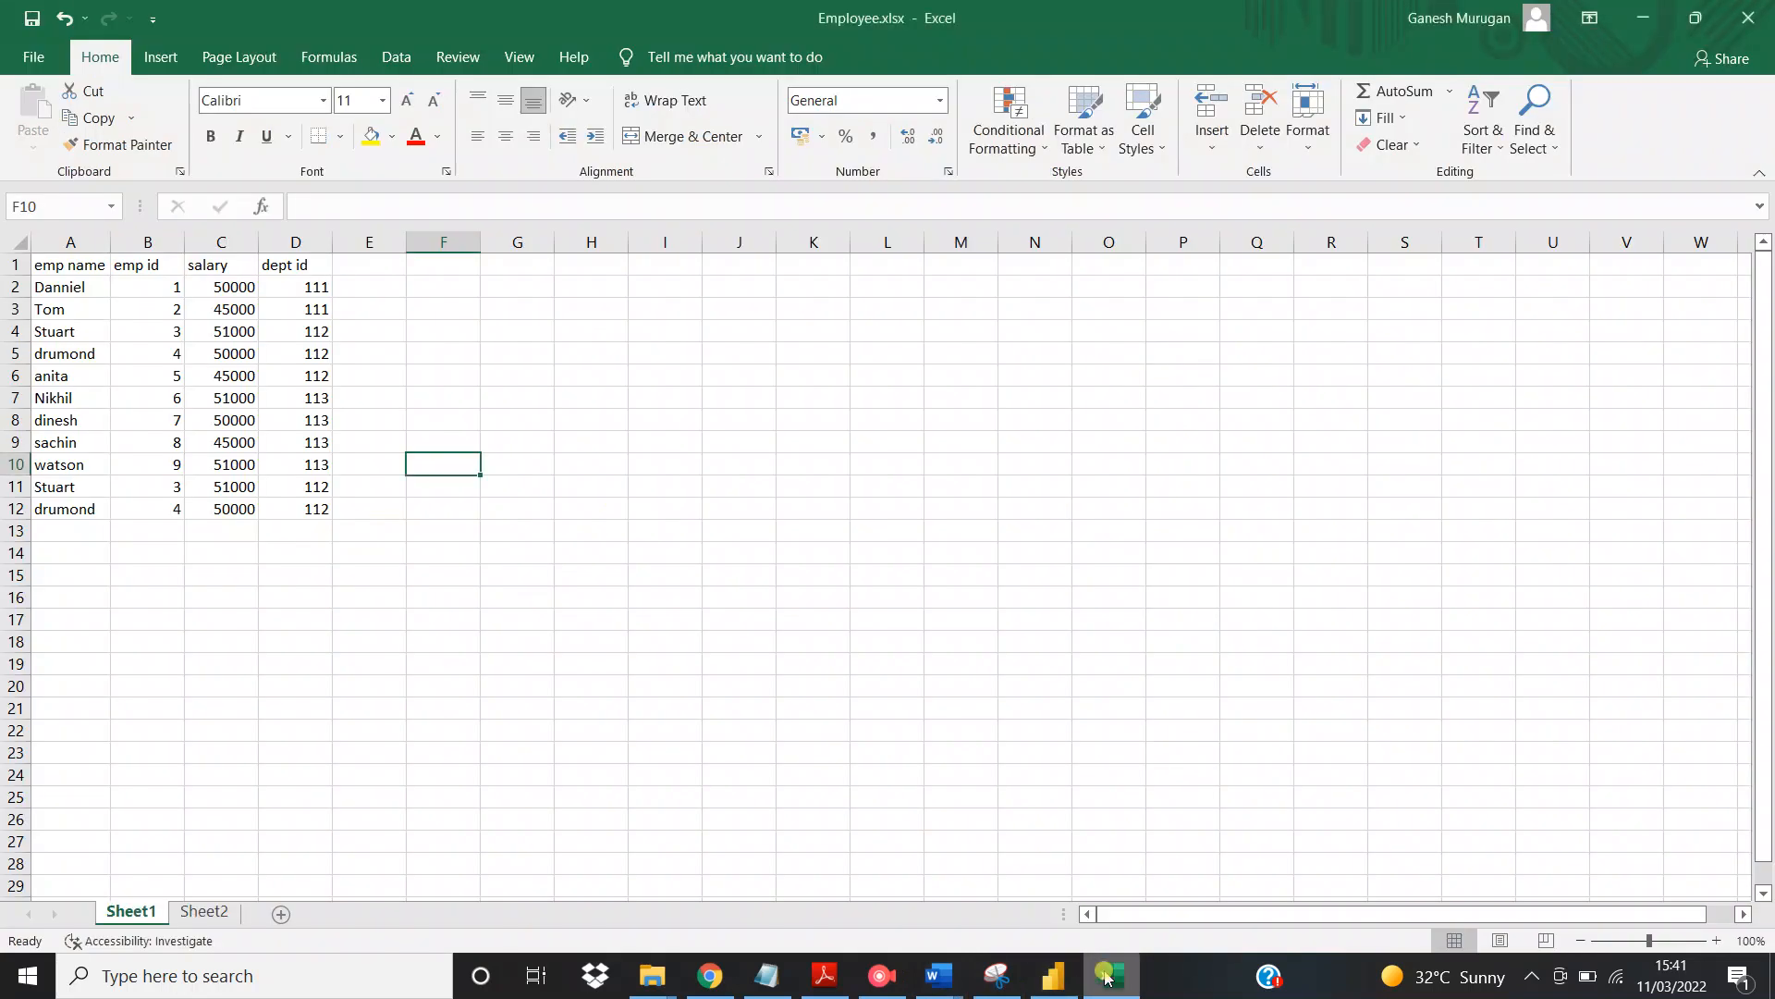
click(1107, 977)
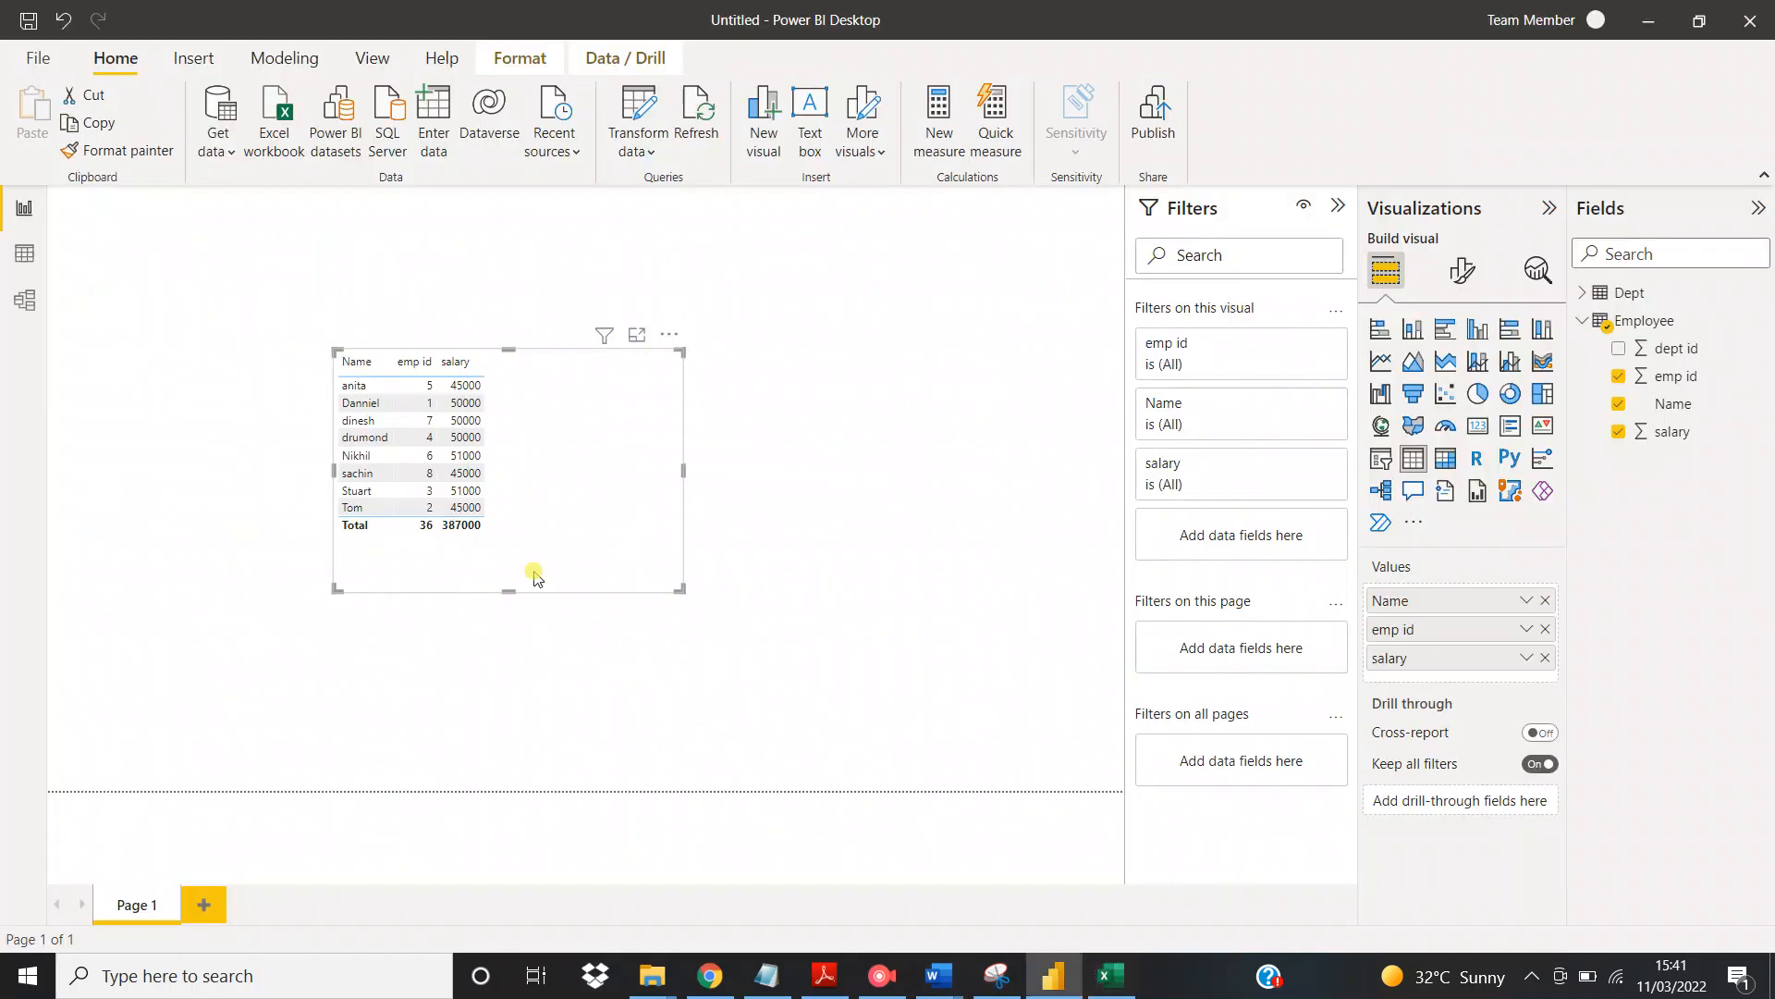
click(1112, 988)
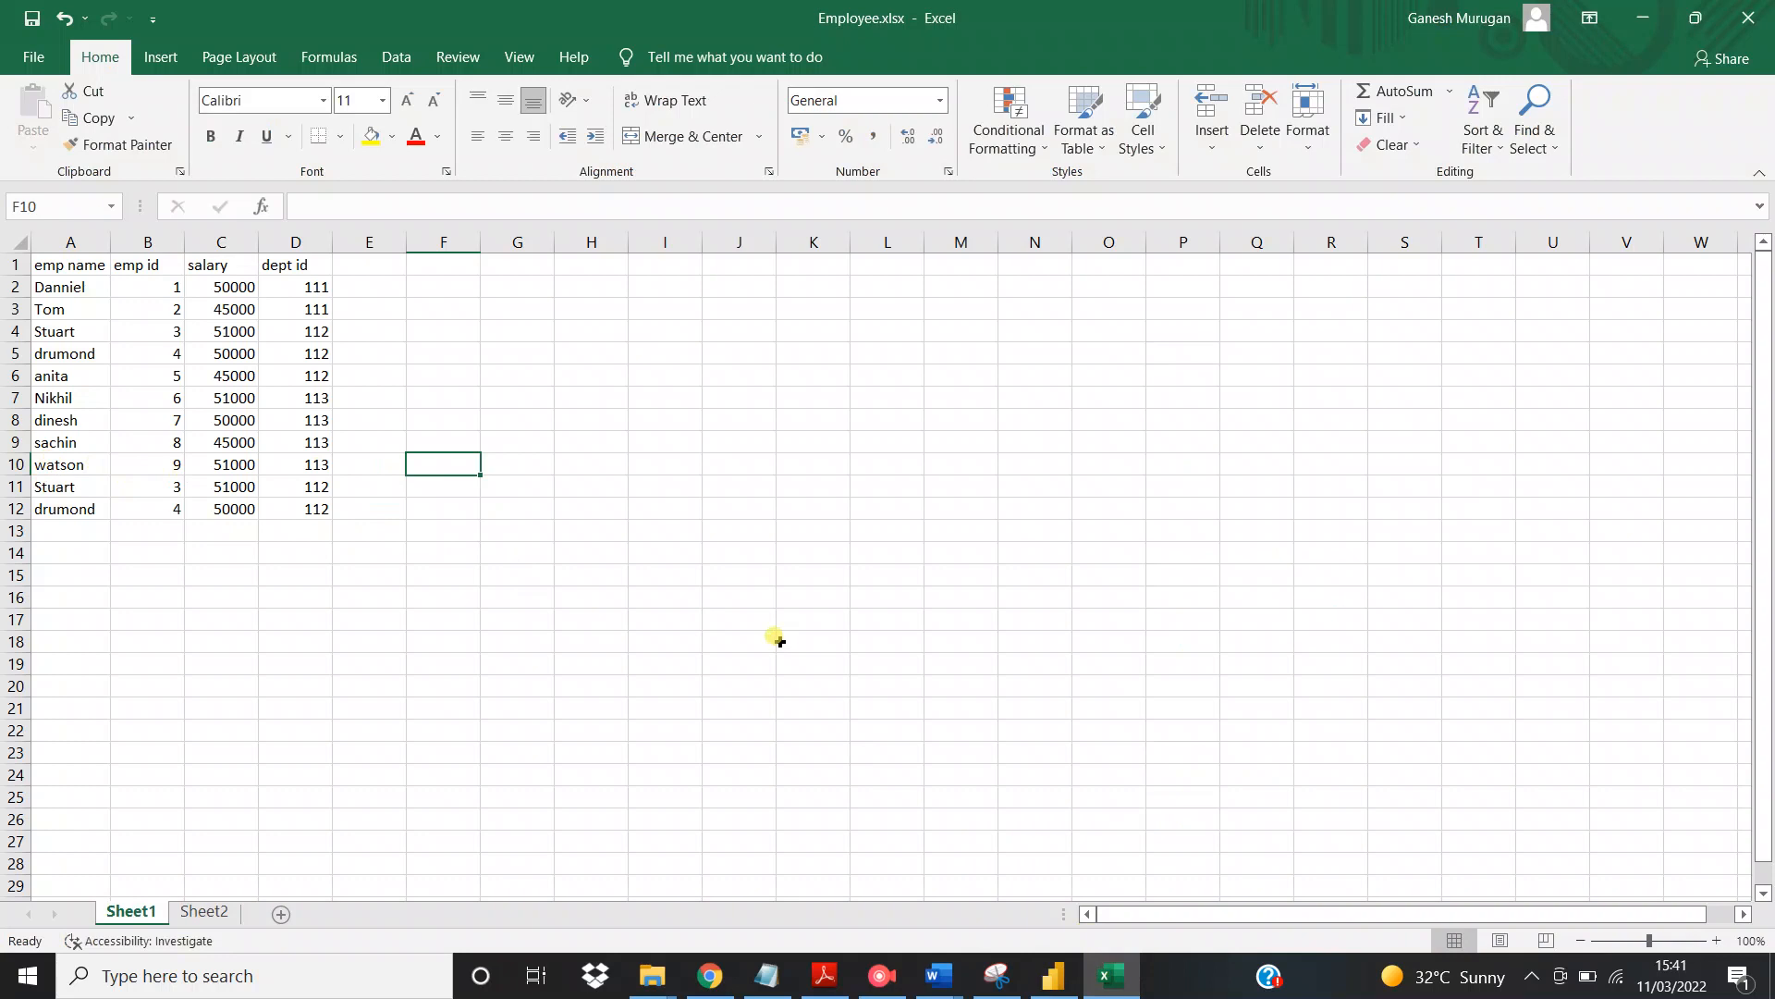
click(1054, 976)
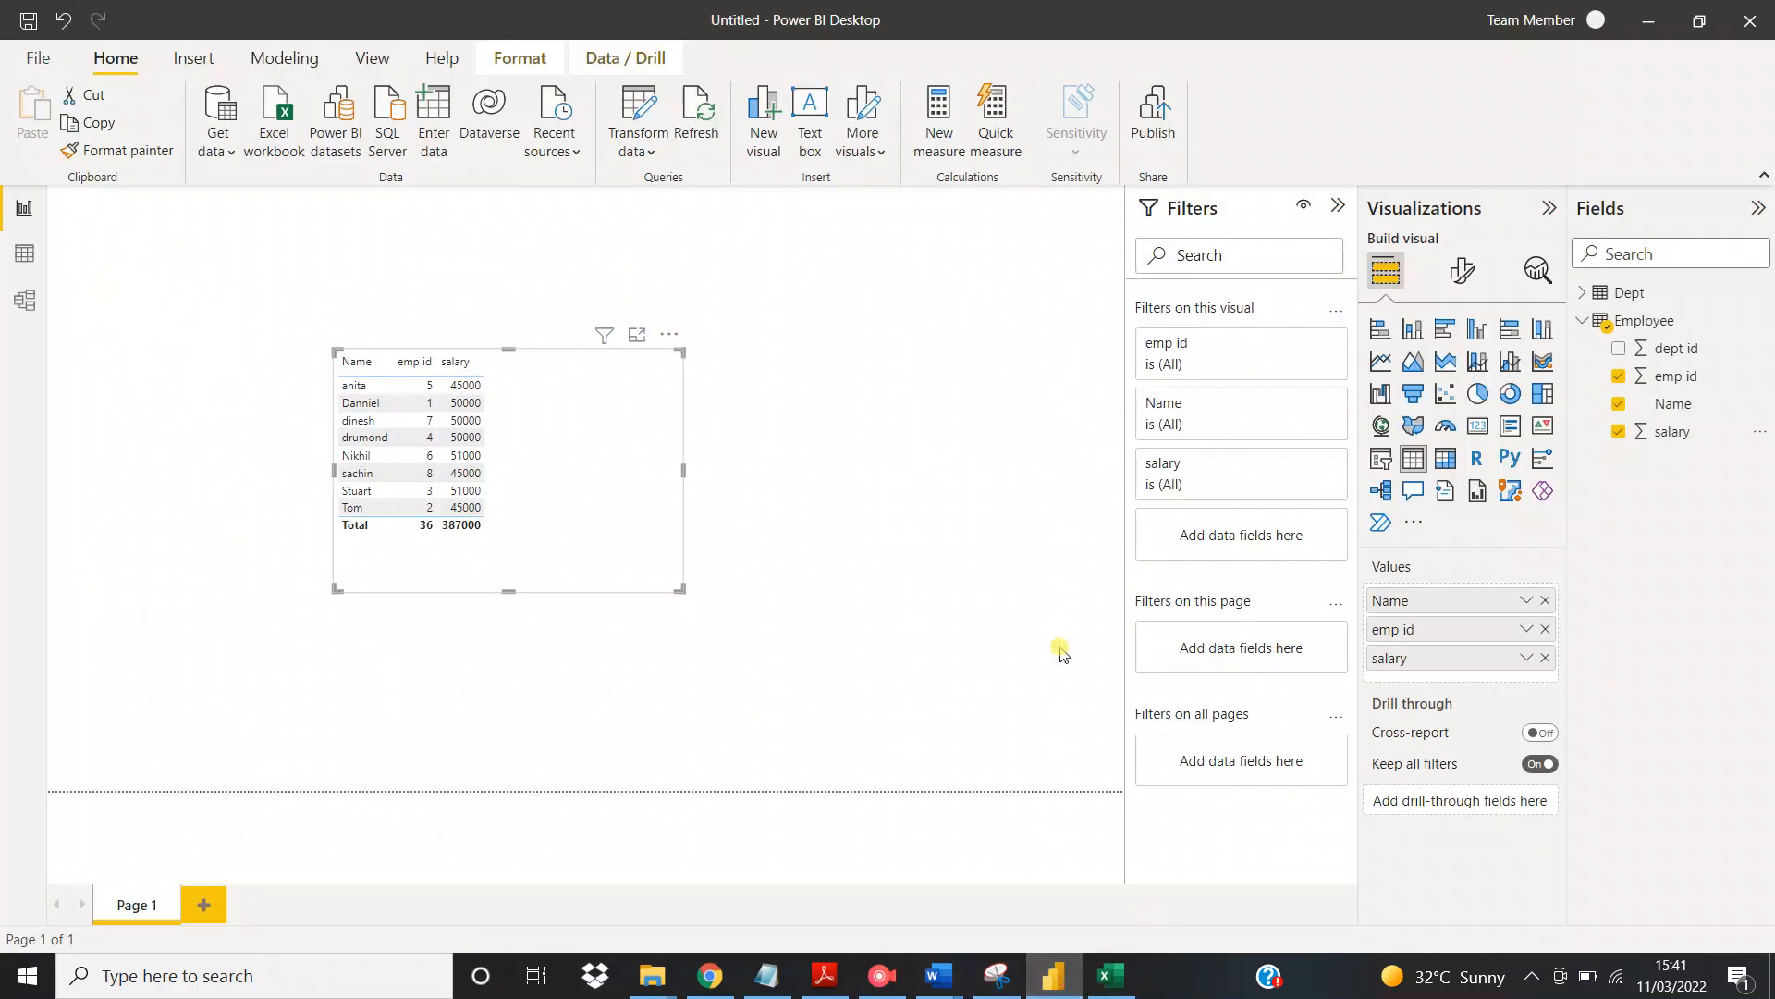